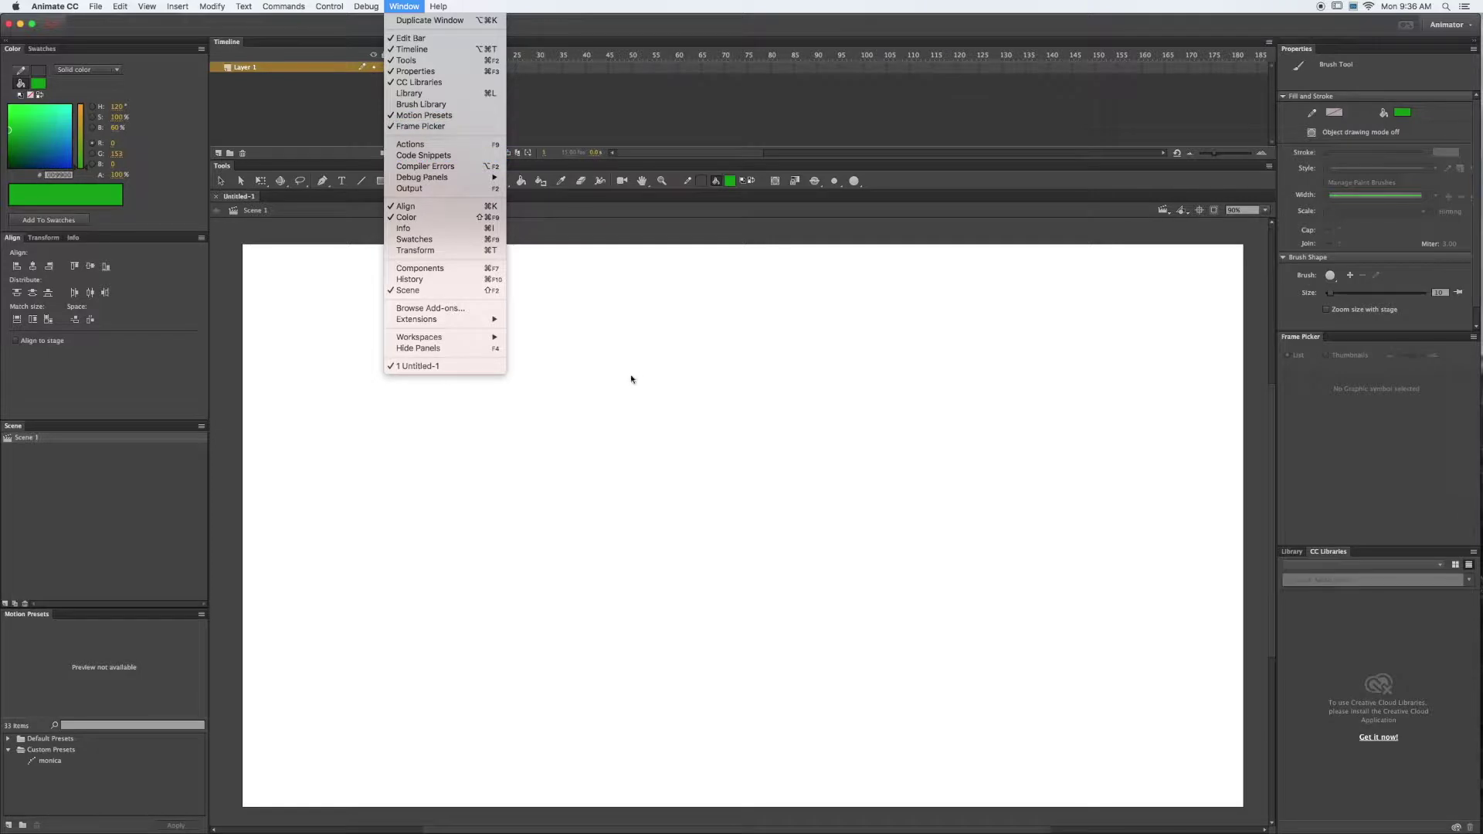
Paint a small solid green eye blob about 48 by 52 px near the middle of the stage.
click(633, 378)
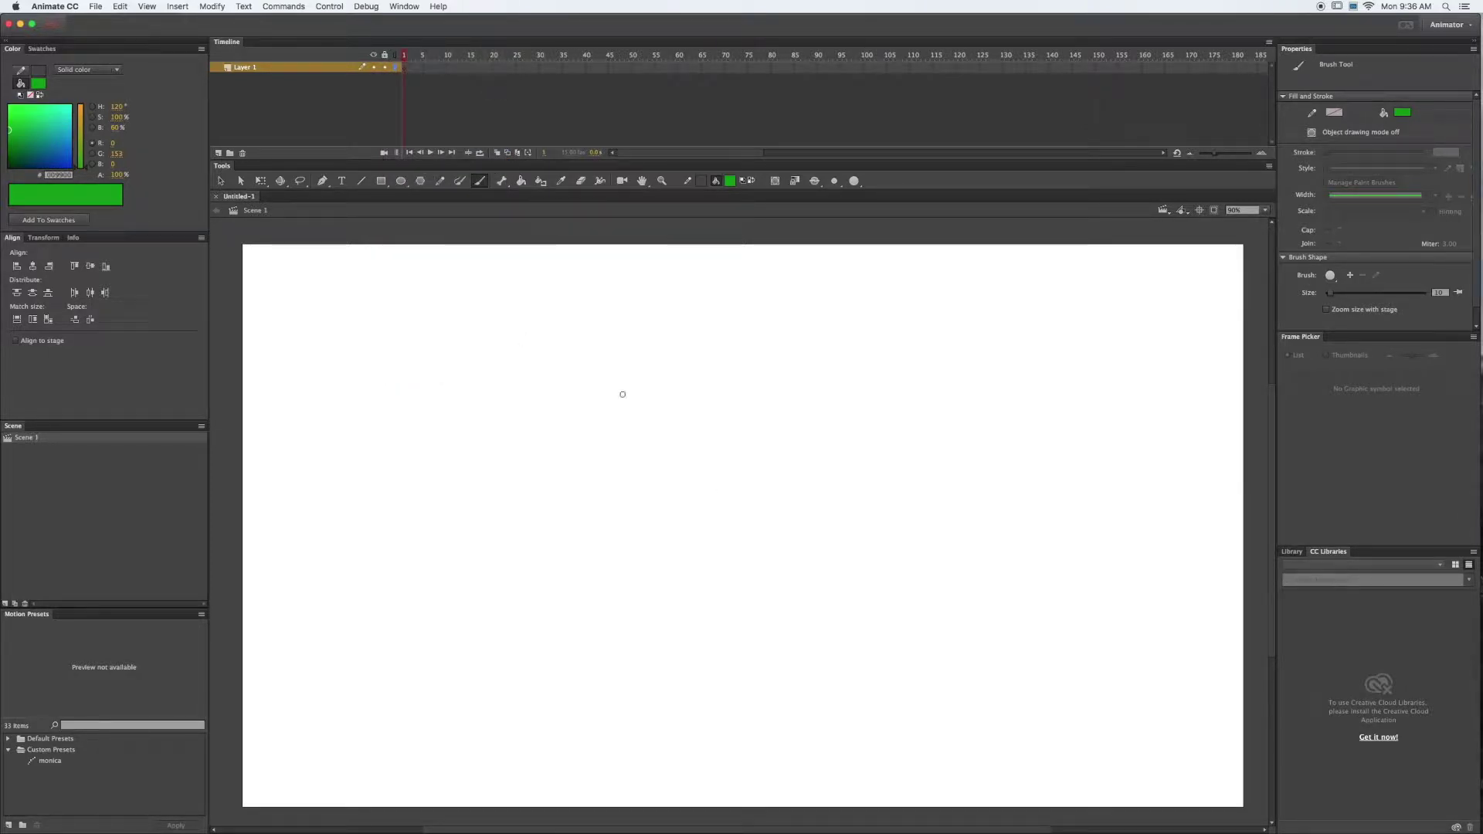
mouse_move(682, 427)
mouse_down()
mouse_move(669, 429)
mouse_move(690, 444)
mouse_move(679, 439)
mouse_up()
Convert the green blob to a Graphic symbol named eye.
click(221, 181)
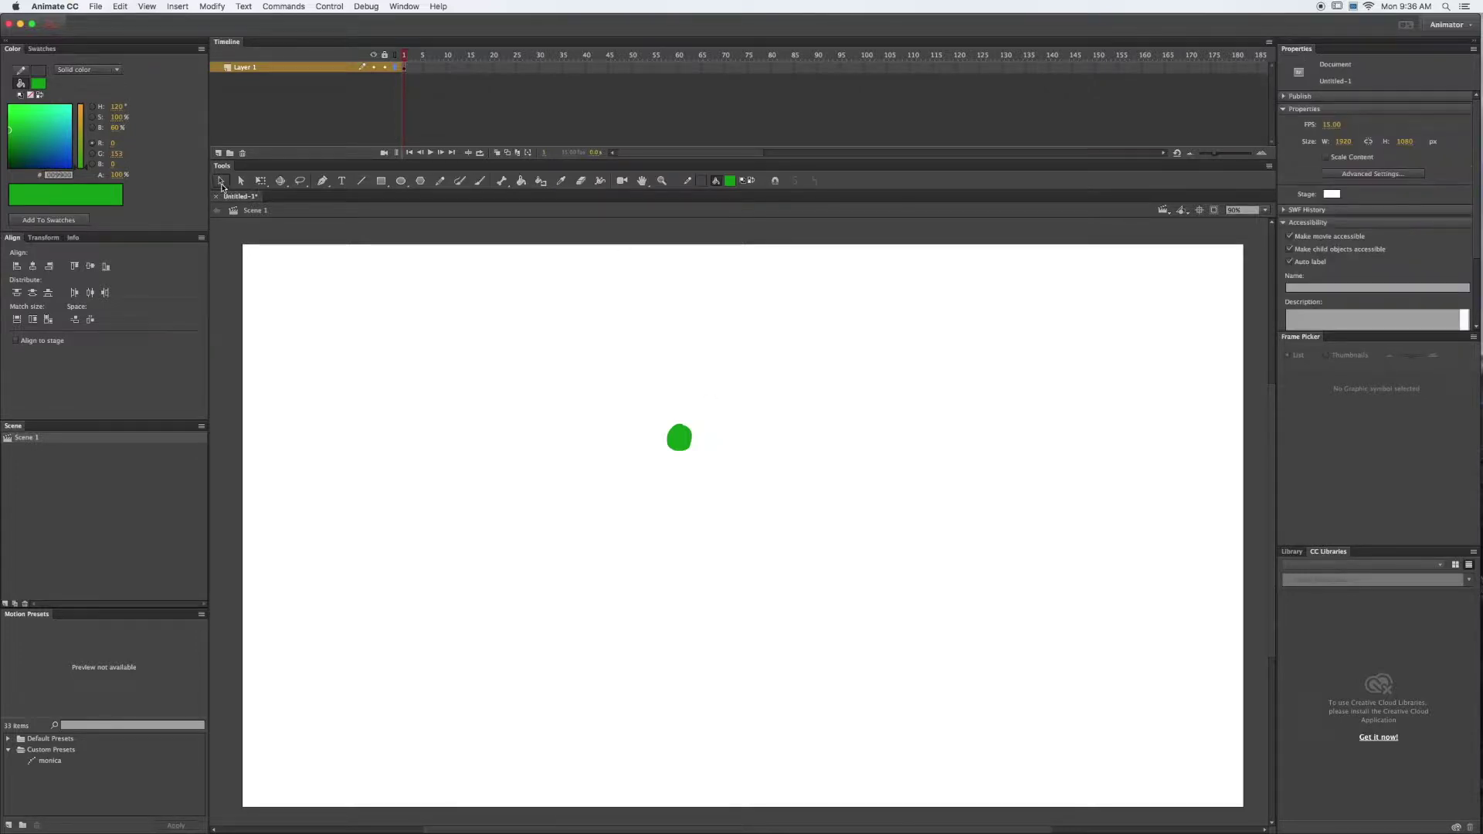
click(680, 443)
right_click(684, 445)
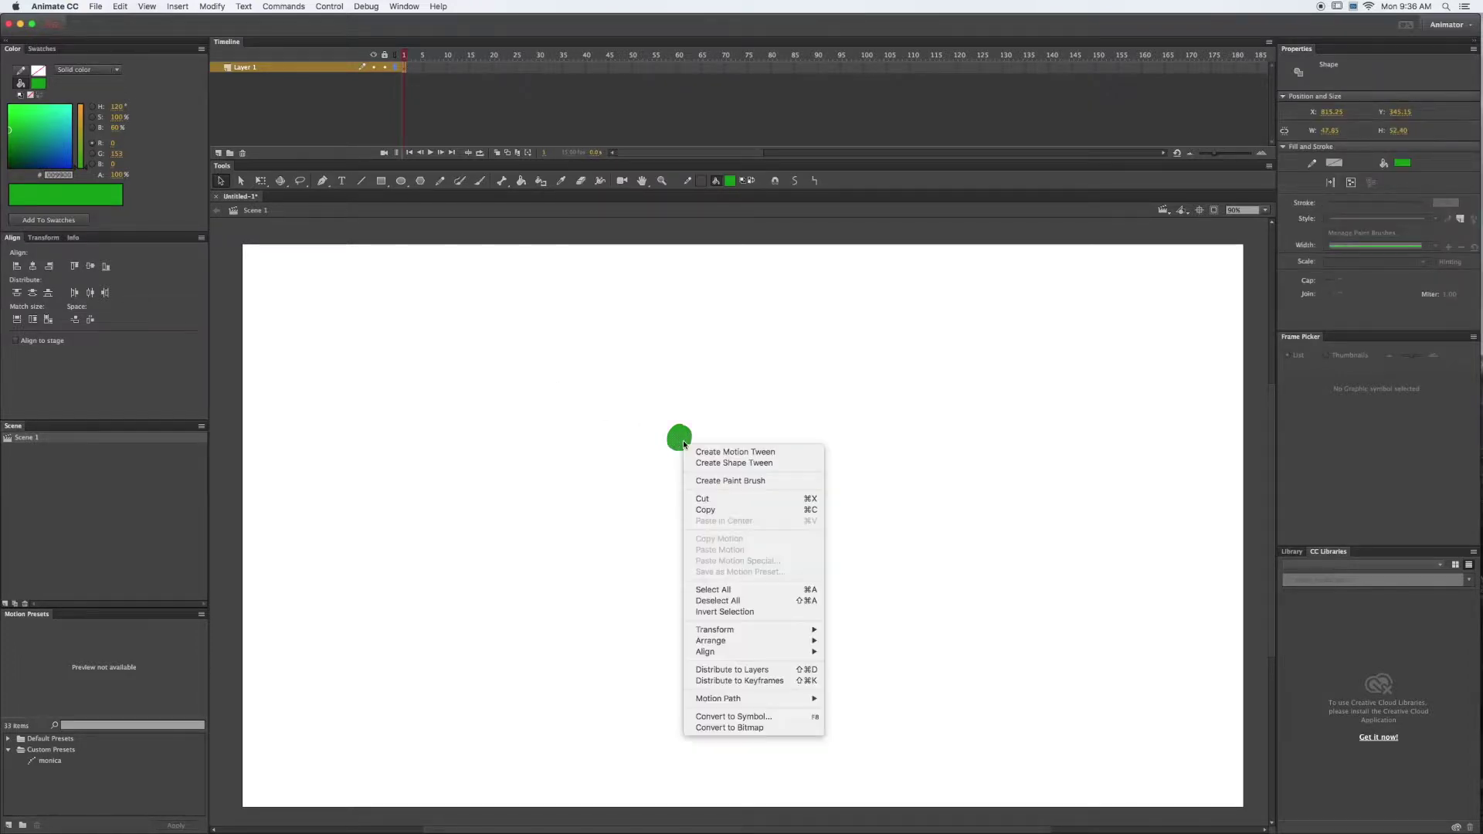
click(771, 716)
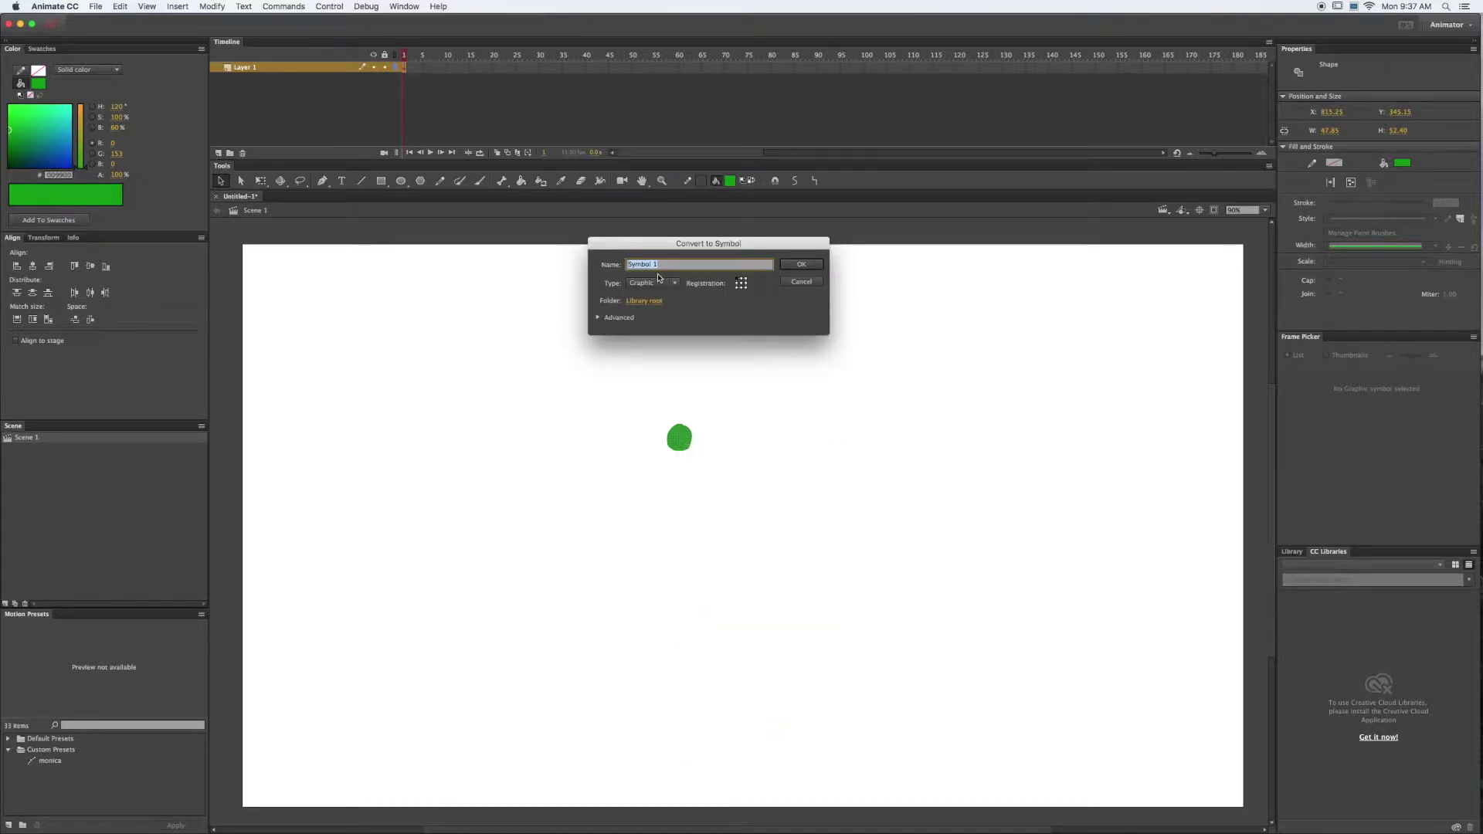
text(c)
click(652, 285)
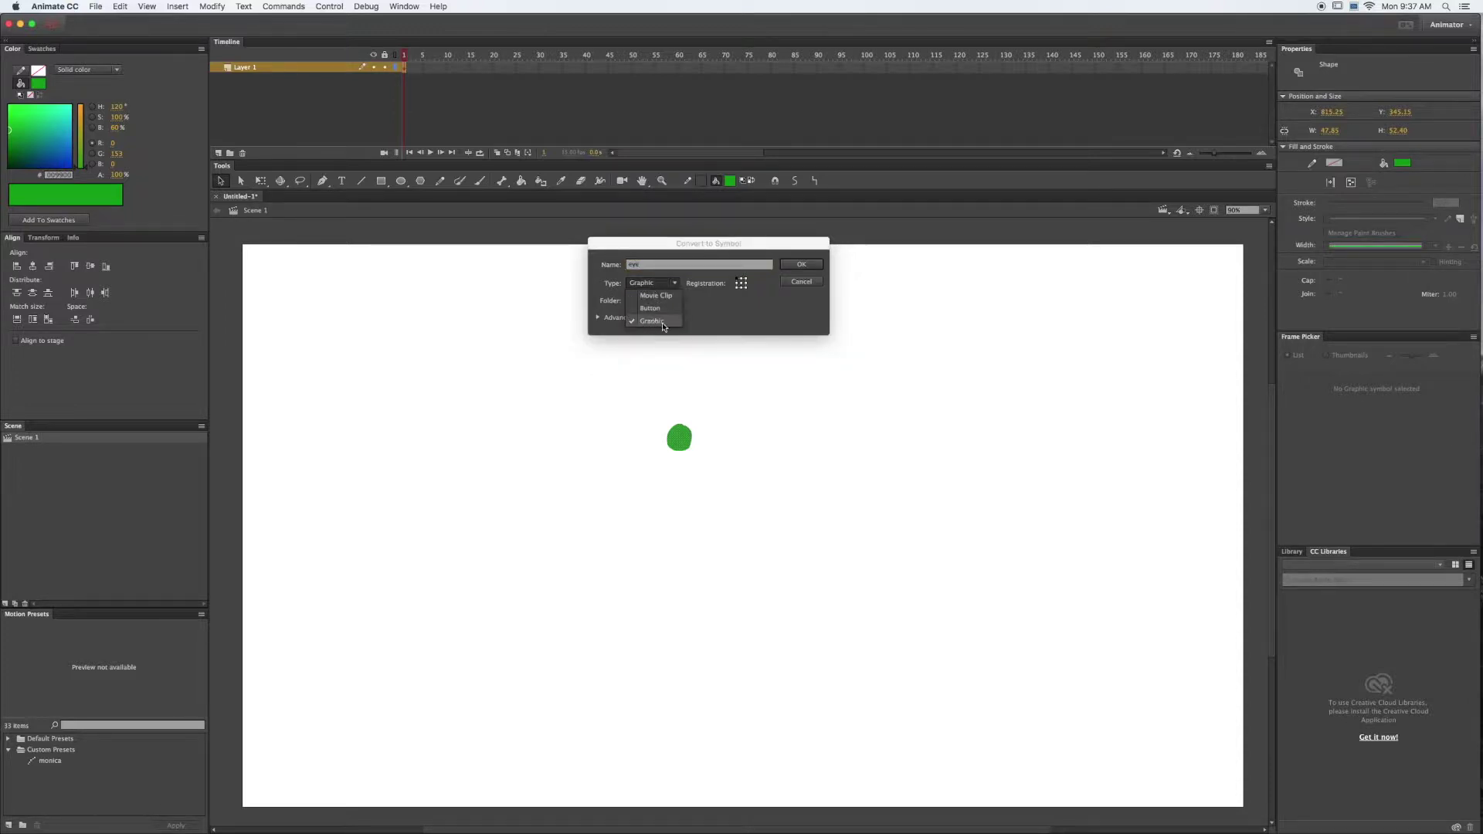
click(654, 321)
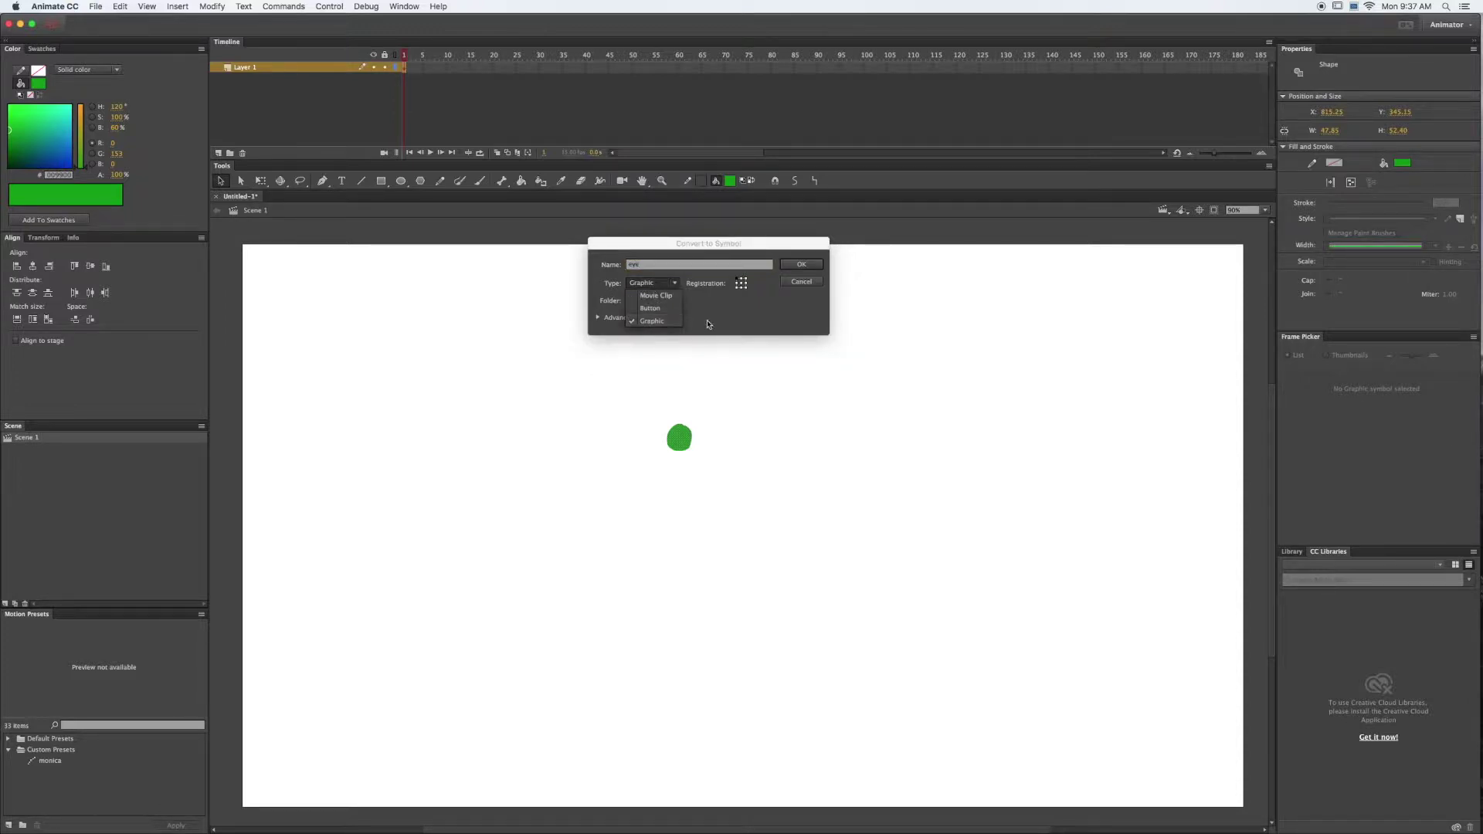
click(805, 265)
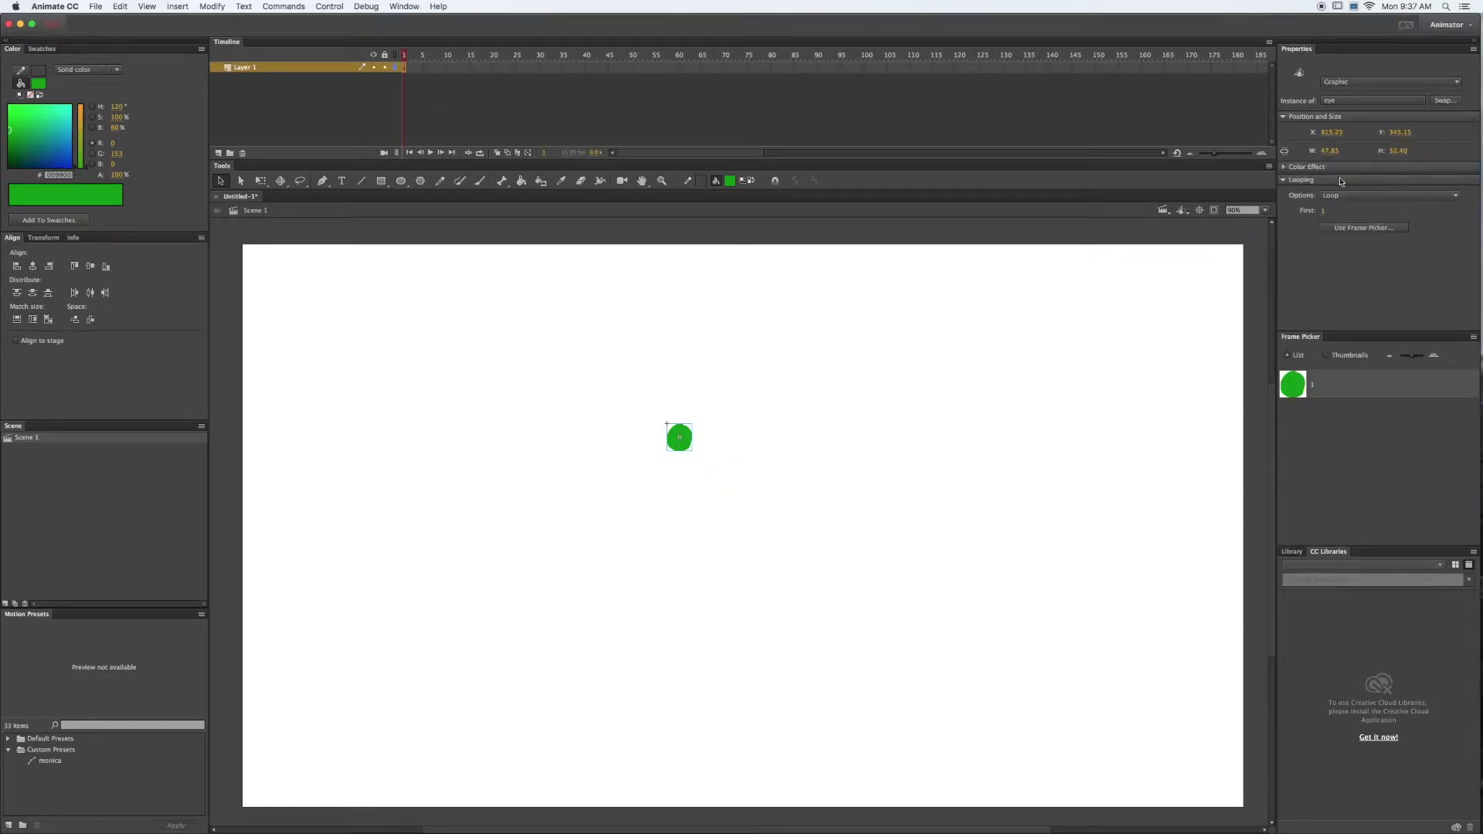
Set the eye instance's looping to Single Frame and bring up the Frame Picker.
click(1285, 180)
click(1285, 180)
click(1334, 195)
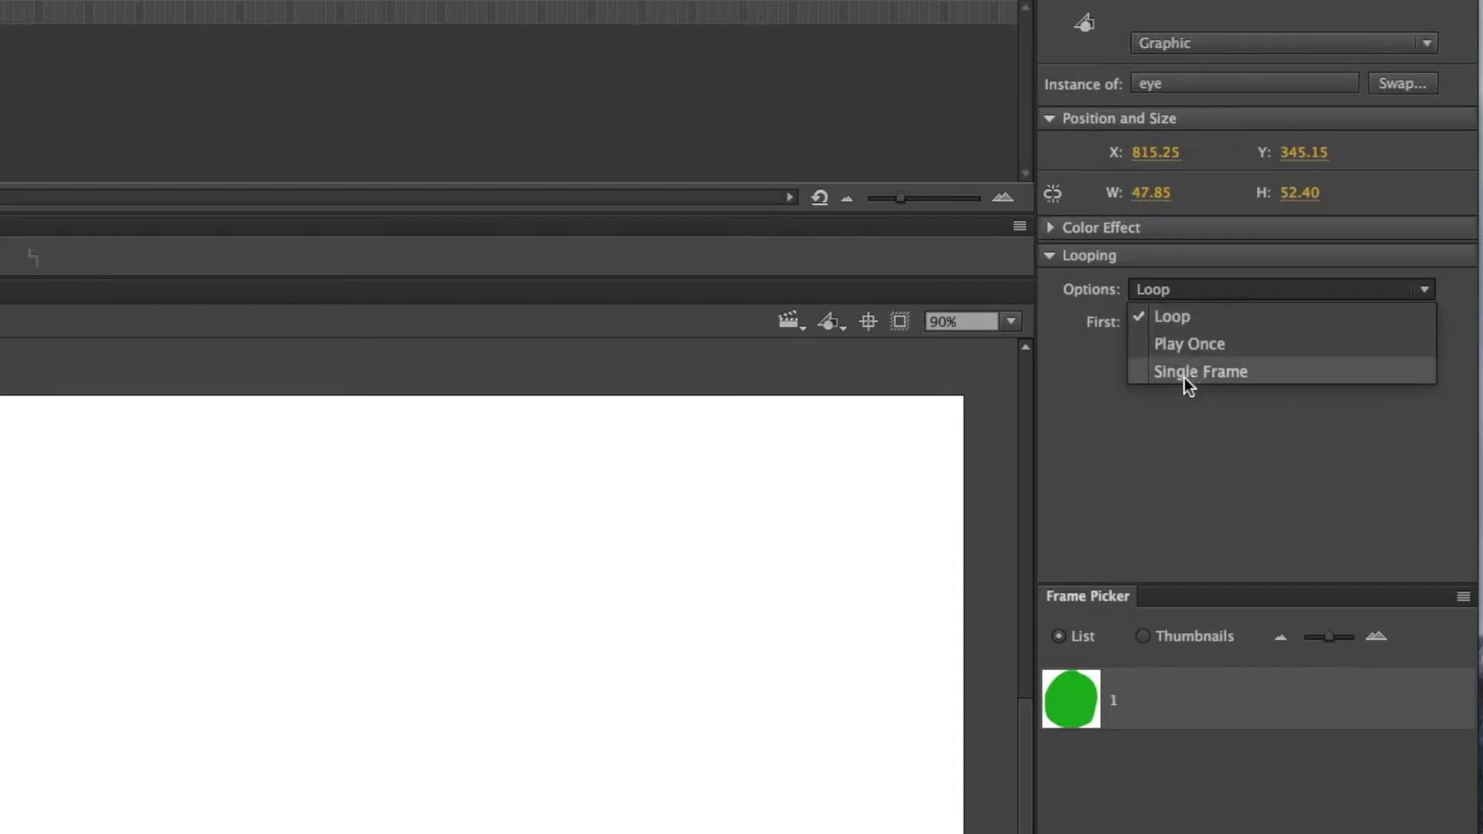
click(1217, 374)
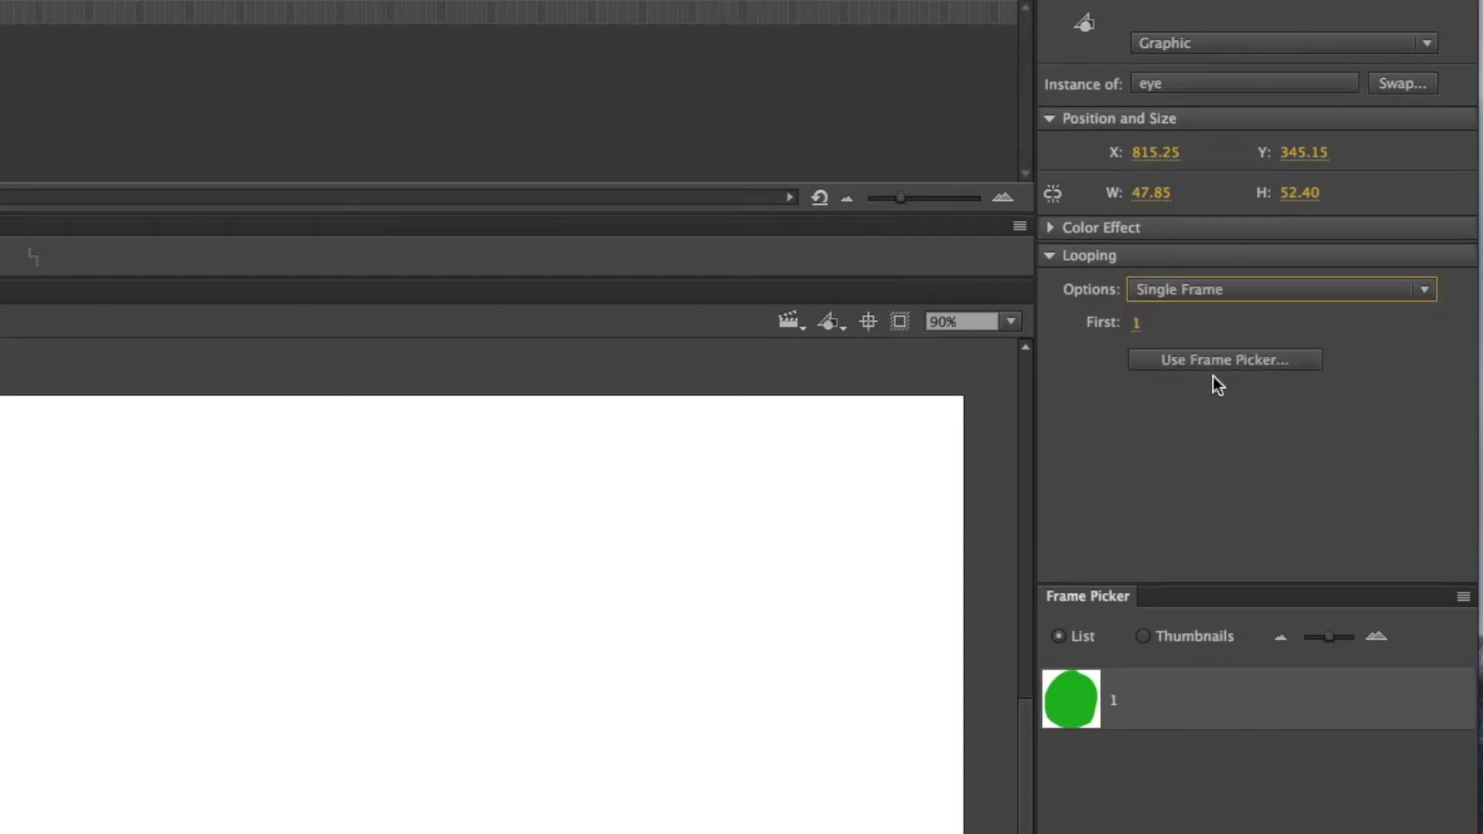
click(1198, 360)
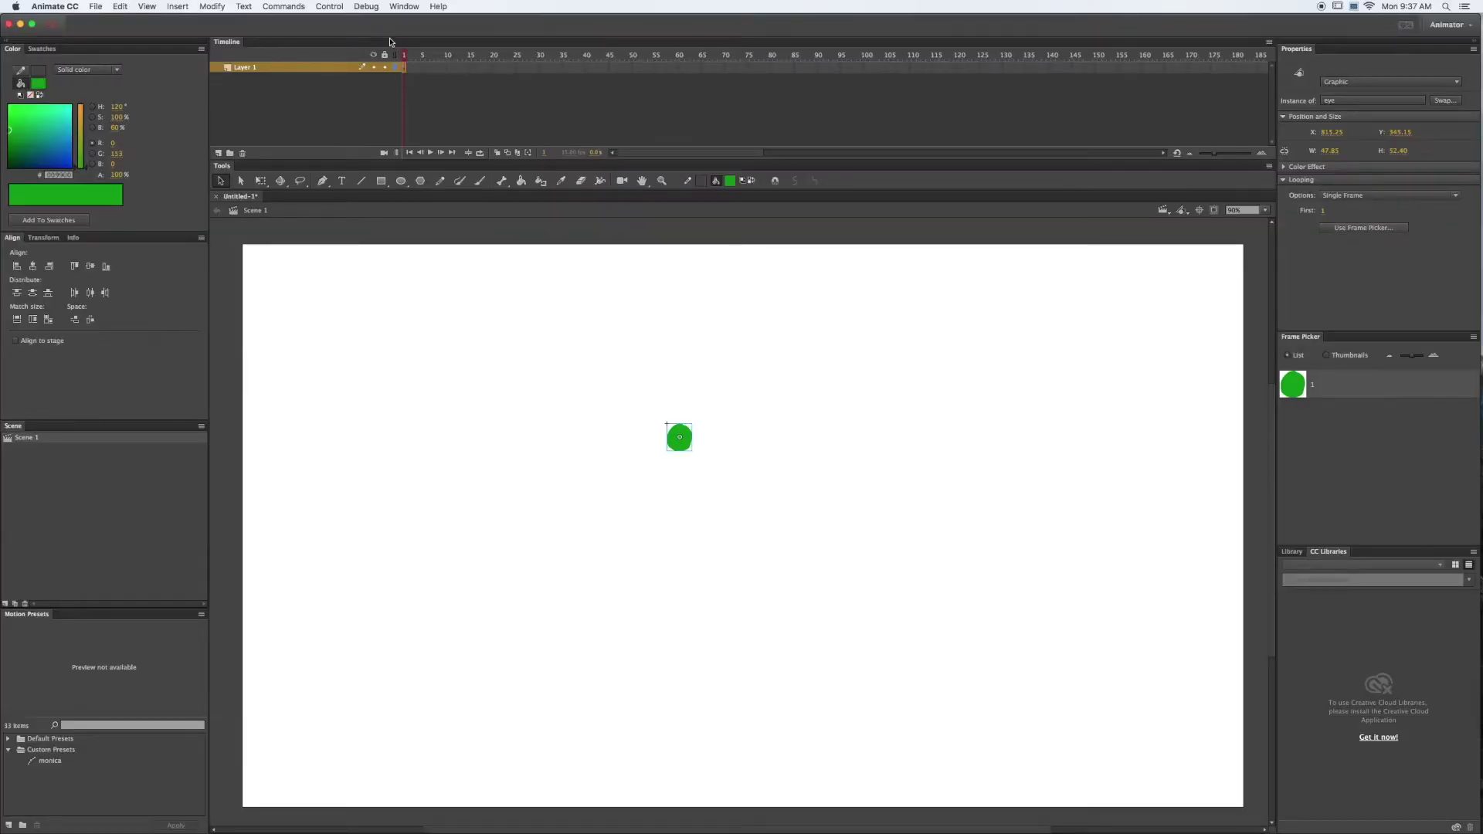
click(404, 7)
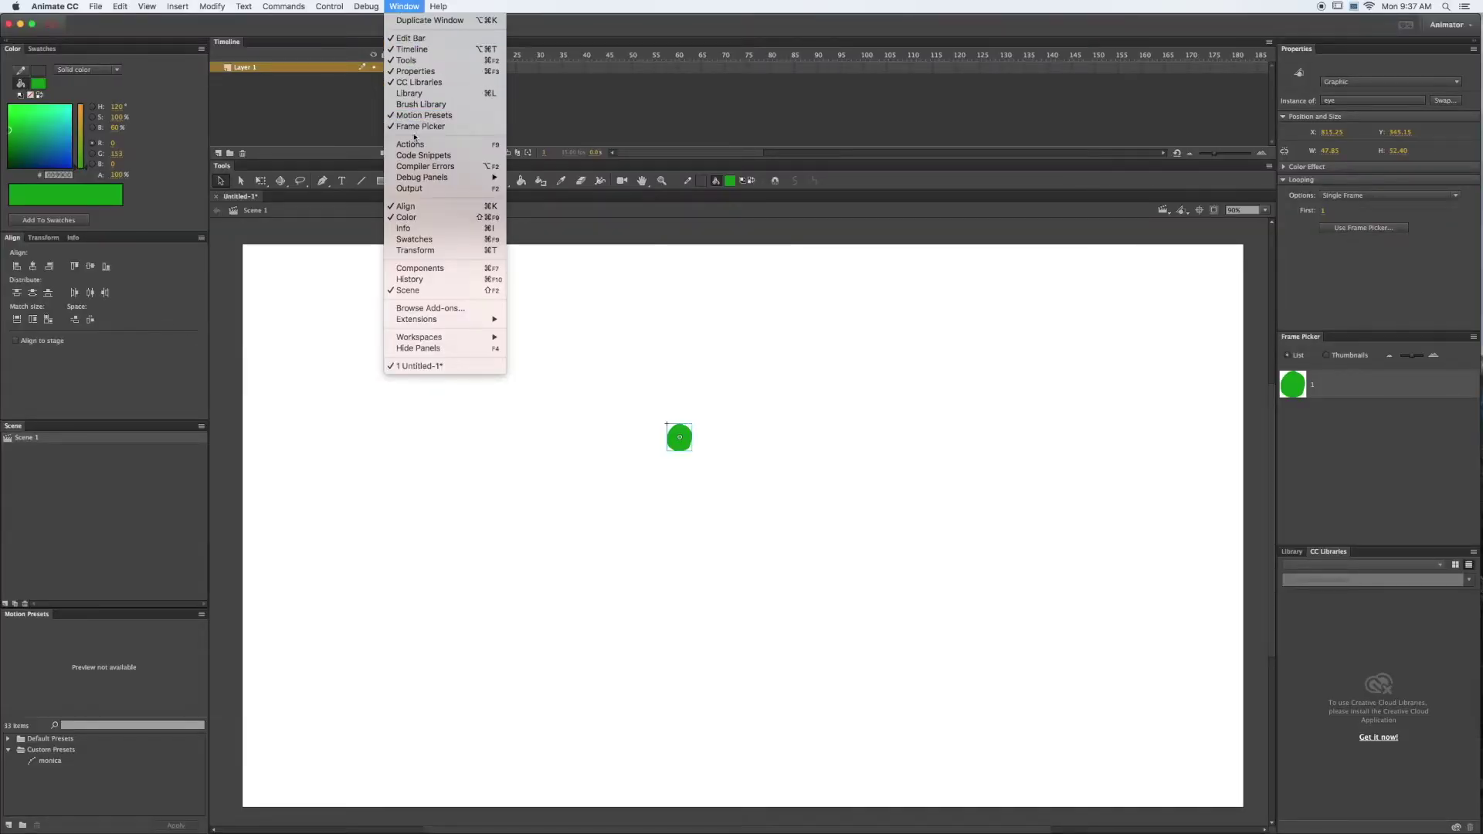
click(1393, 400)
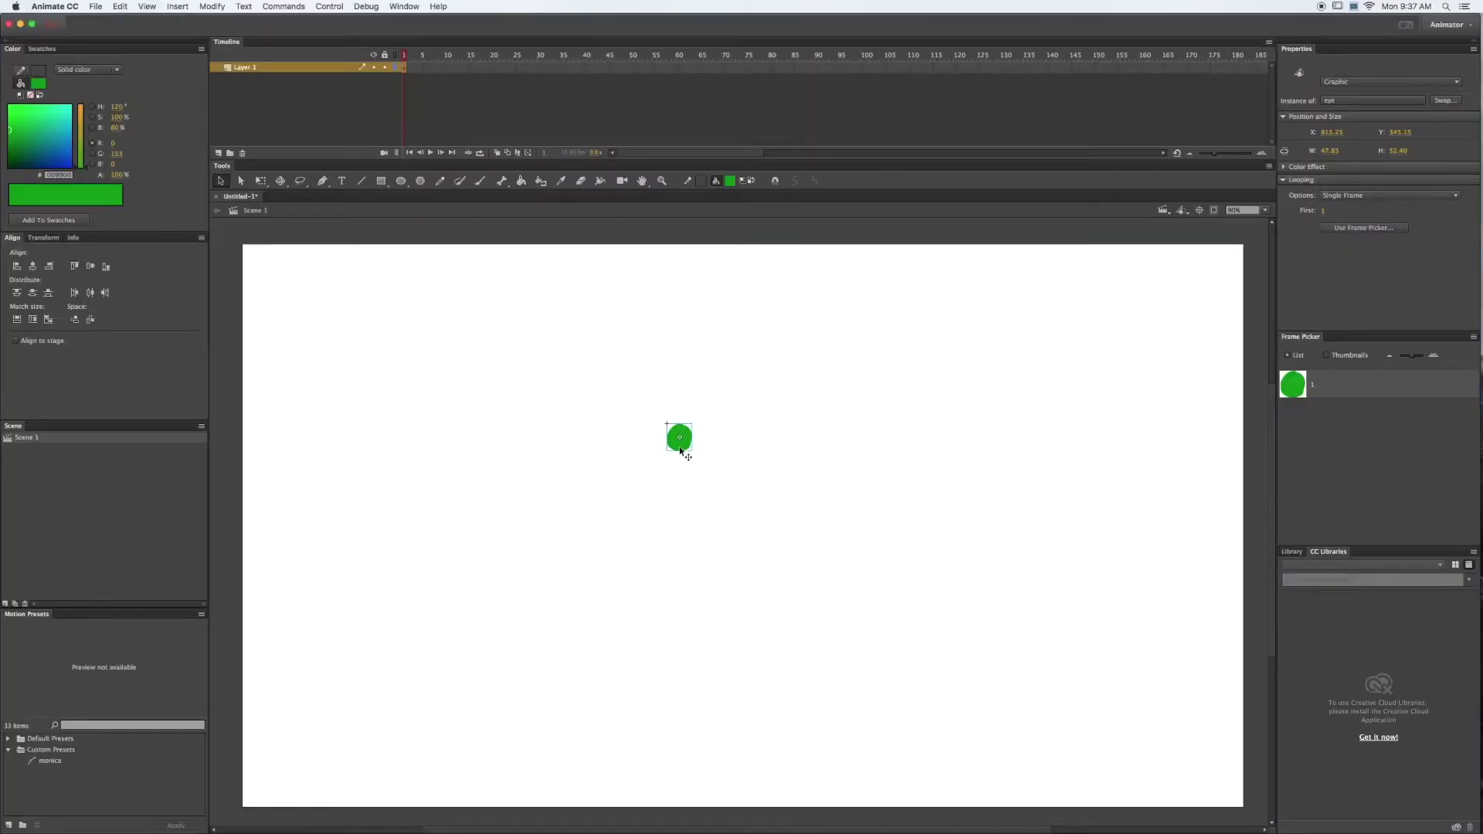
double_click(680, 449)
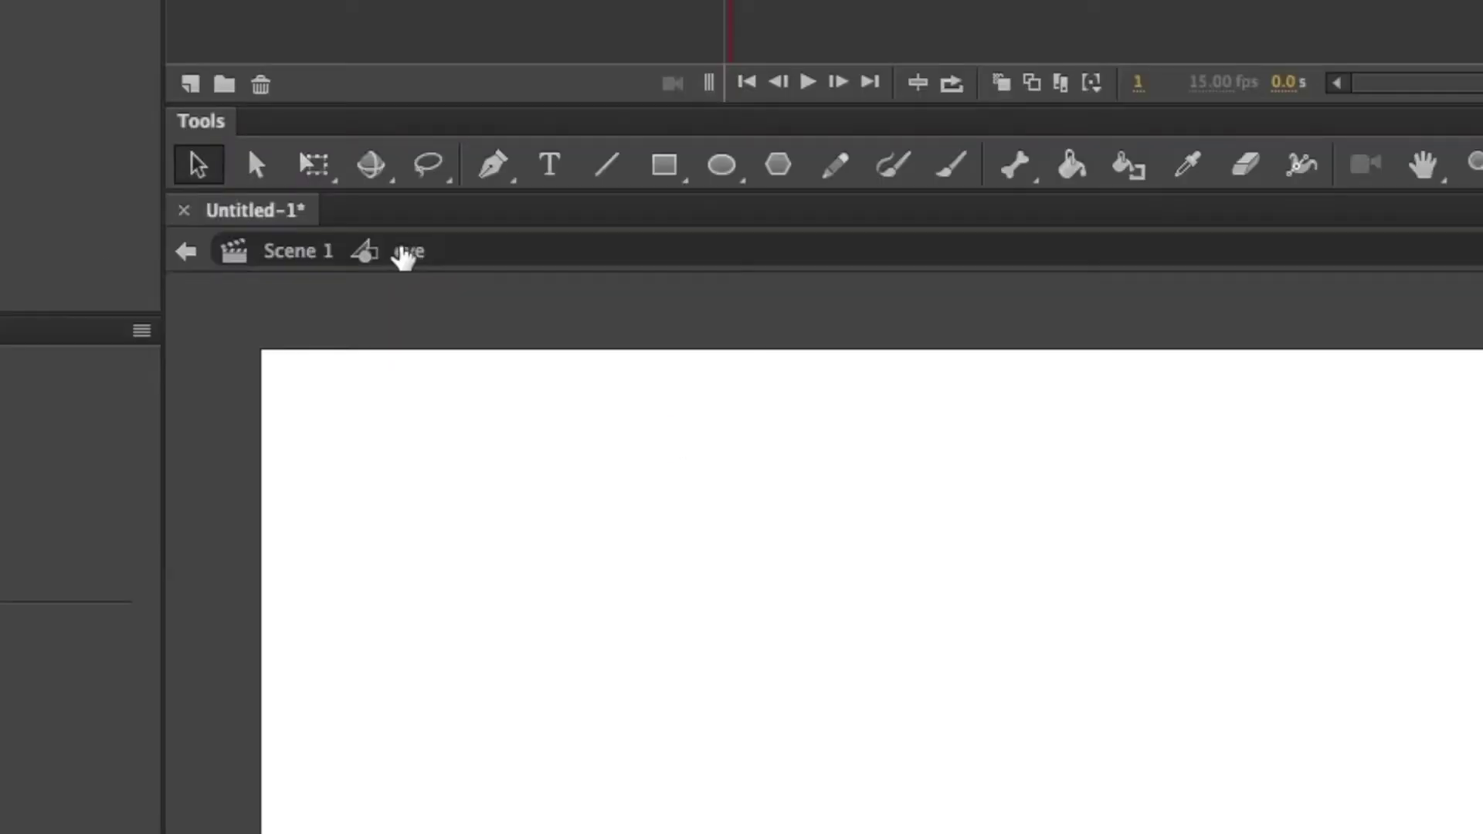
click(299, 252)
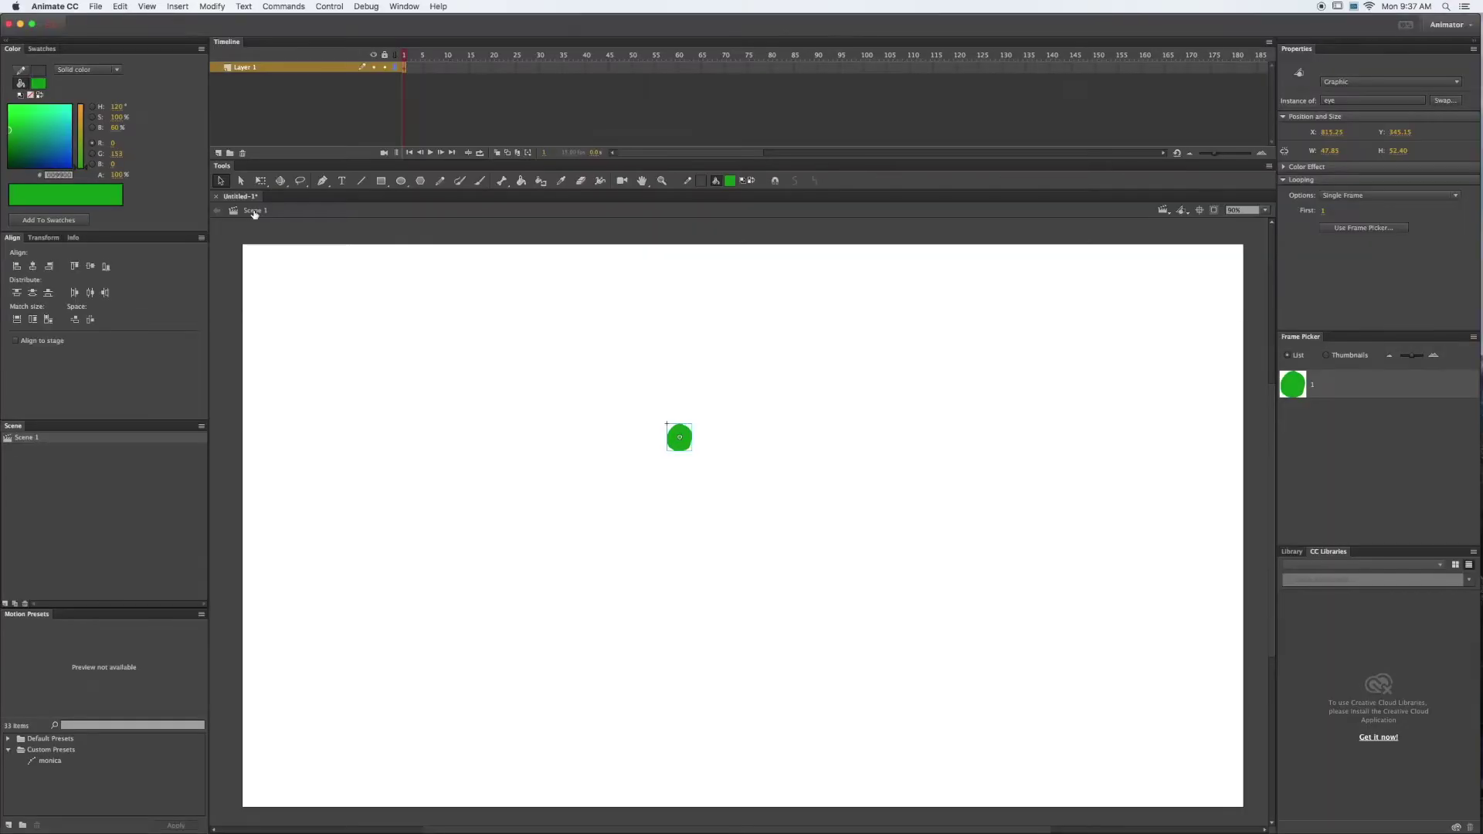
Inside the eye symbol, add a blank keyframe at frame 2 with onion skinning on and paint a half-closed eye over the first drawing.
double_click(678, 438)
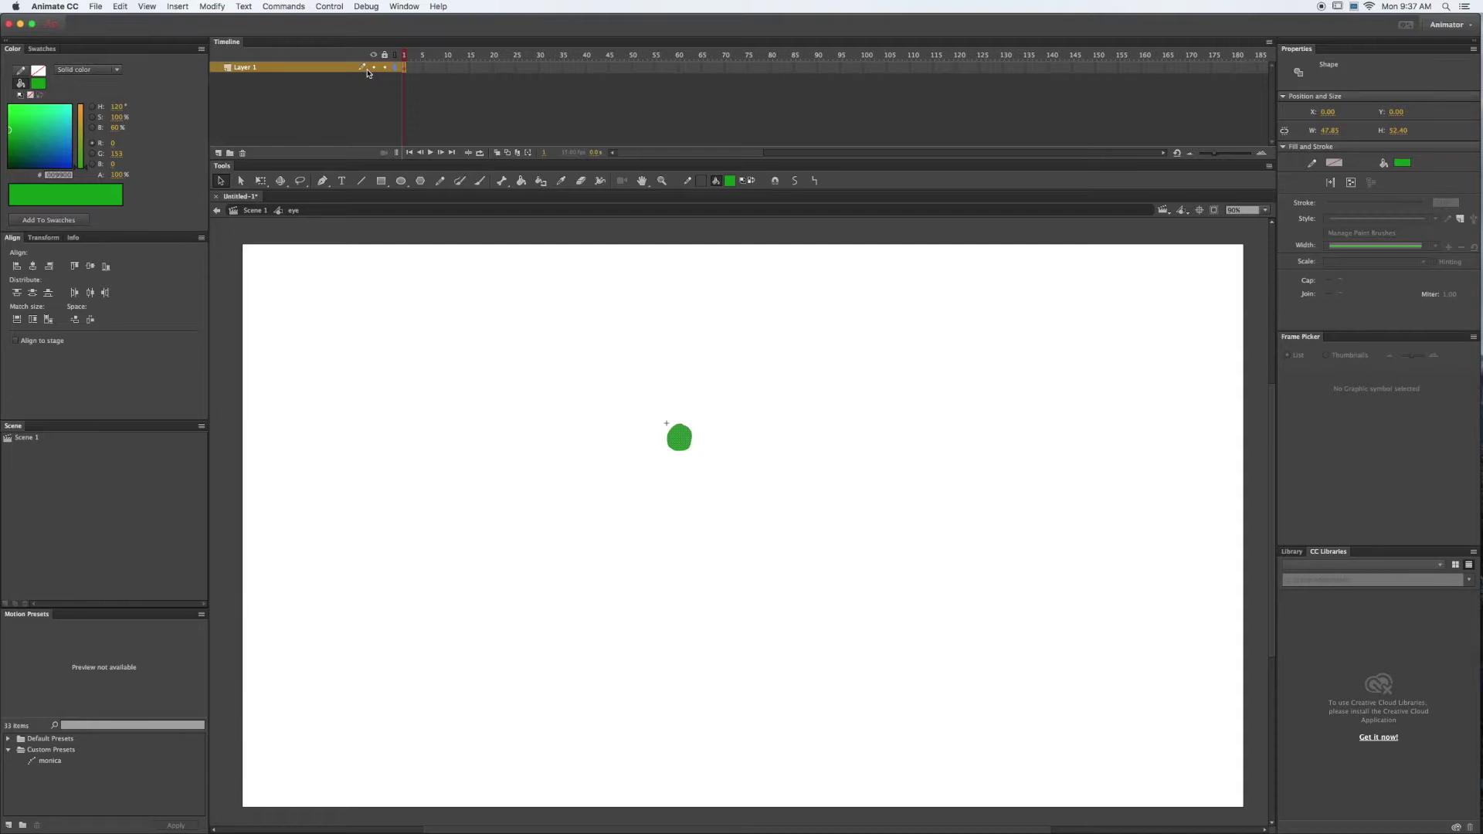
key(F7)
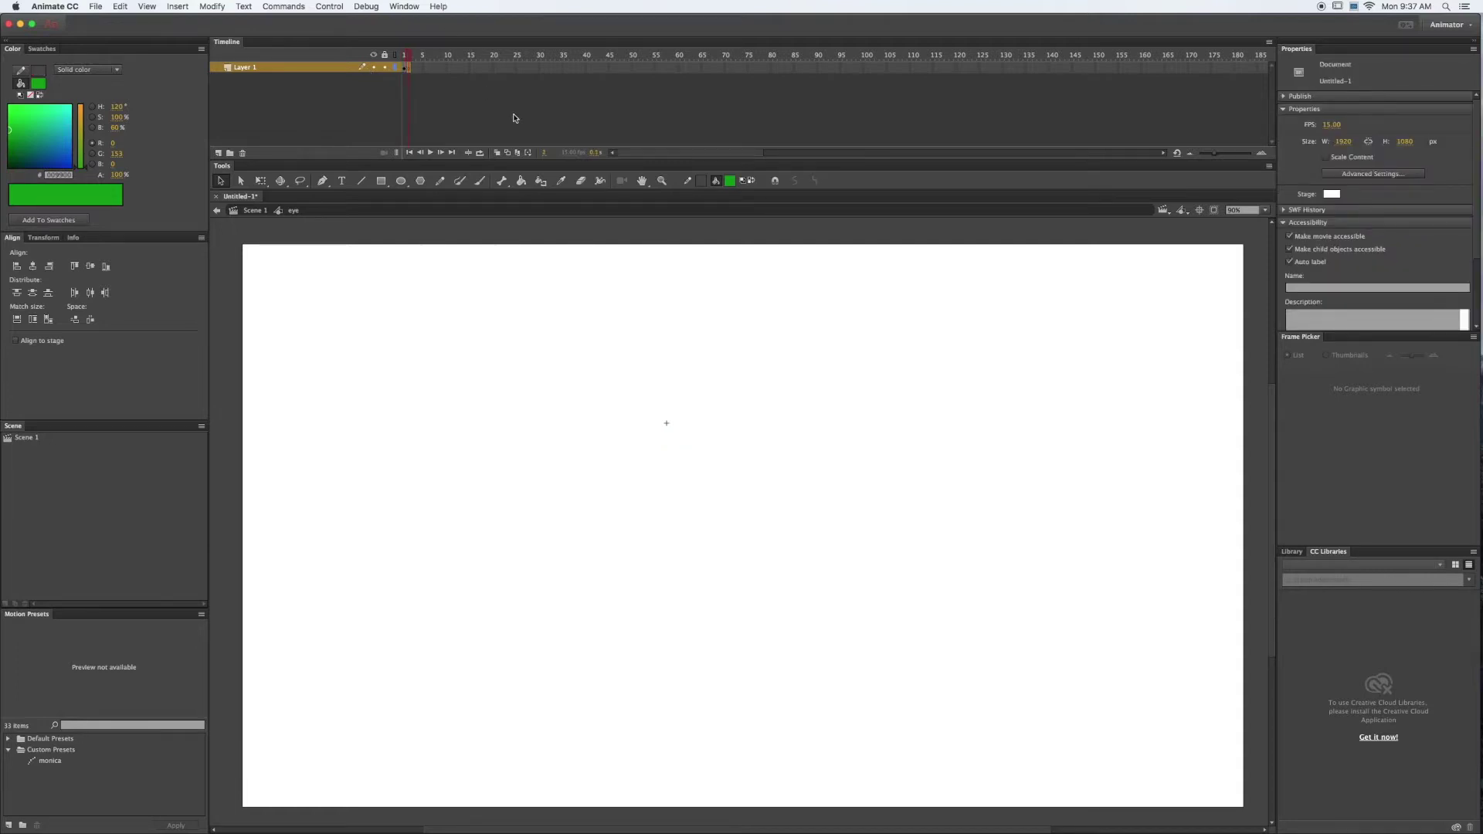
click(497, 152)
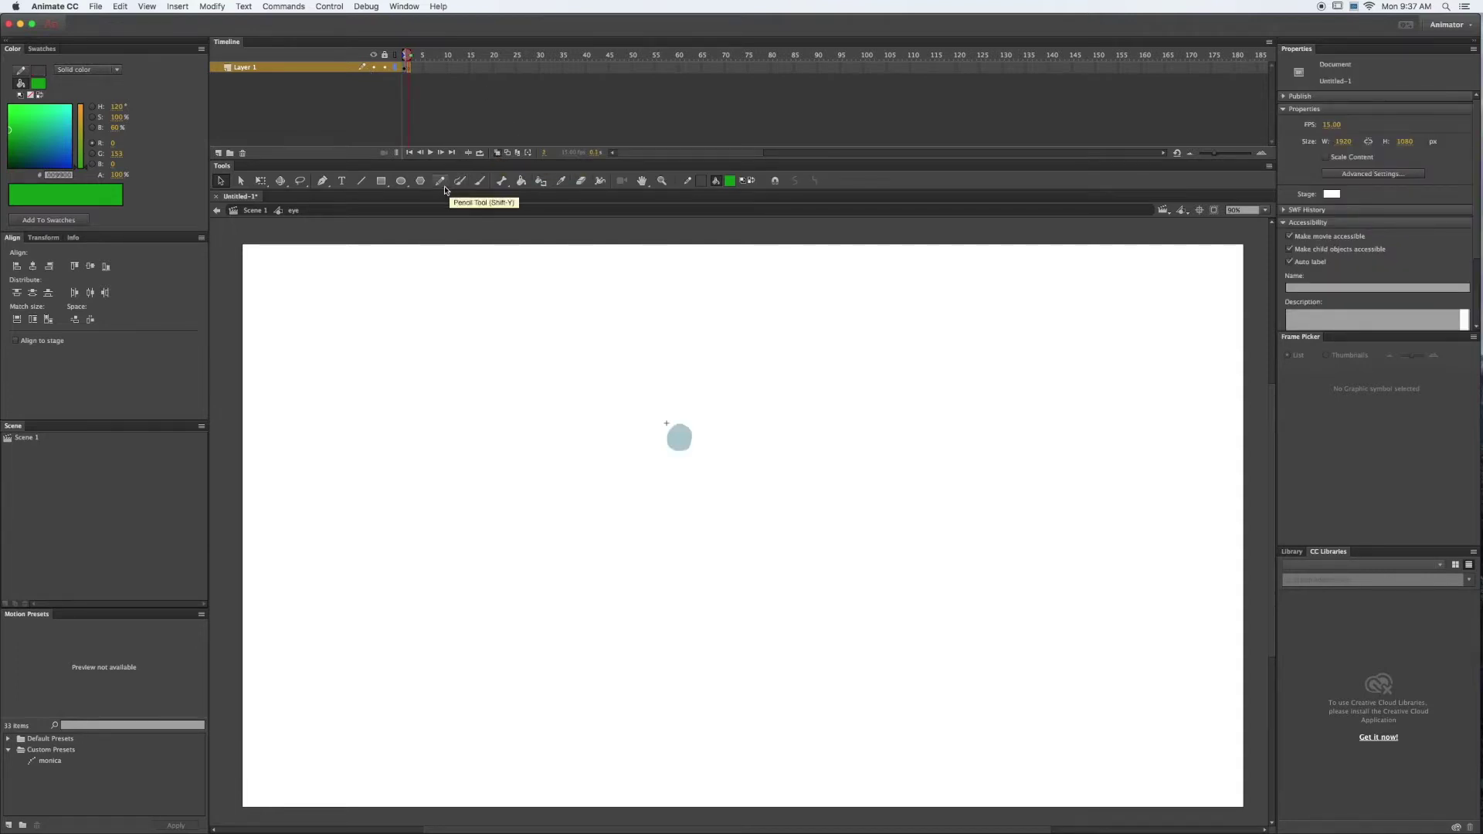
click(479, 181)
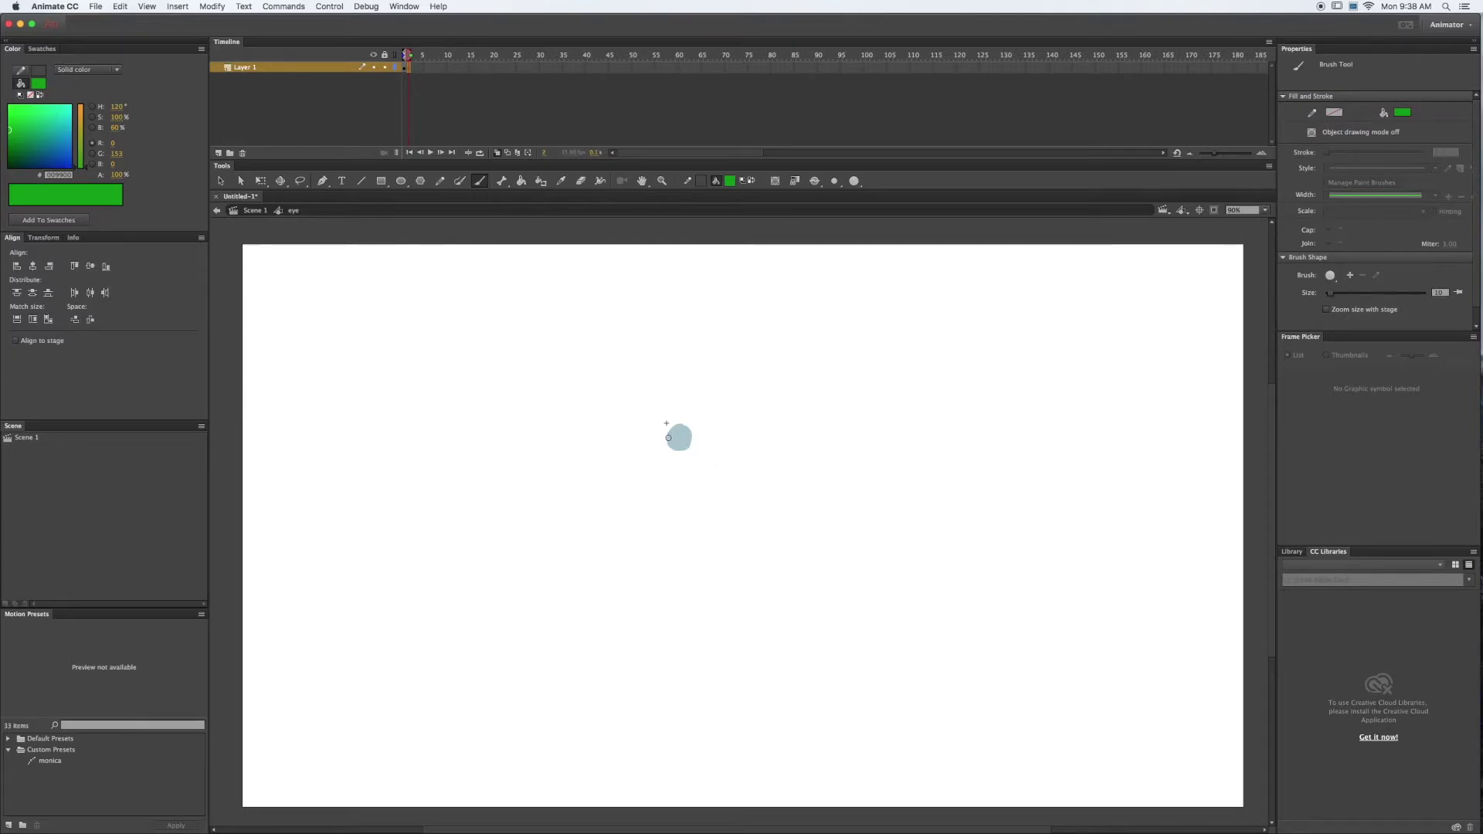
drag(669, 434, 680, 438)
Paint a thin closed-eye line on frame 3 of the eye symbol and return to Scene 1.
click(434, 153)
drag(668, 439, 690, 436)
click(253, 212)
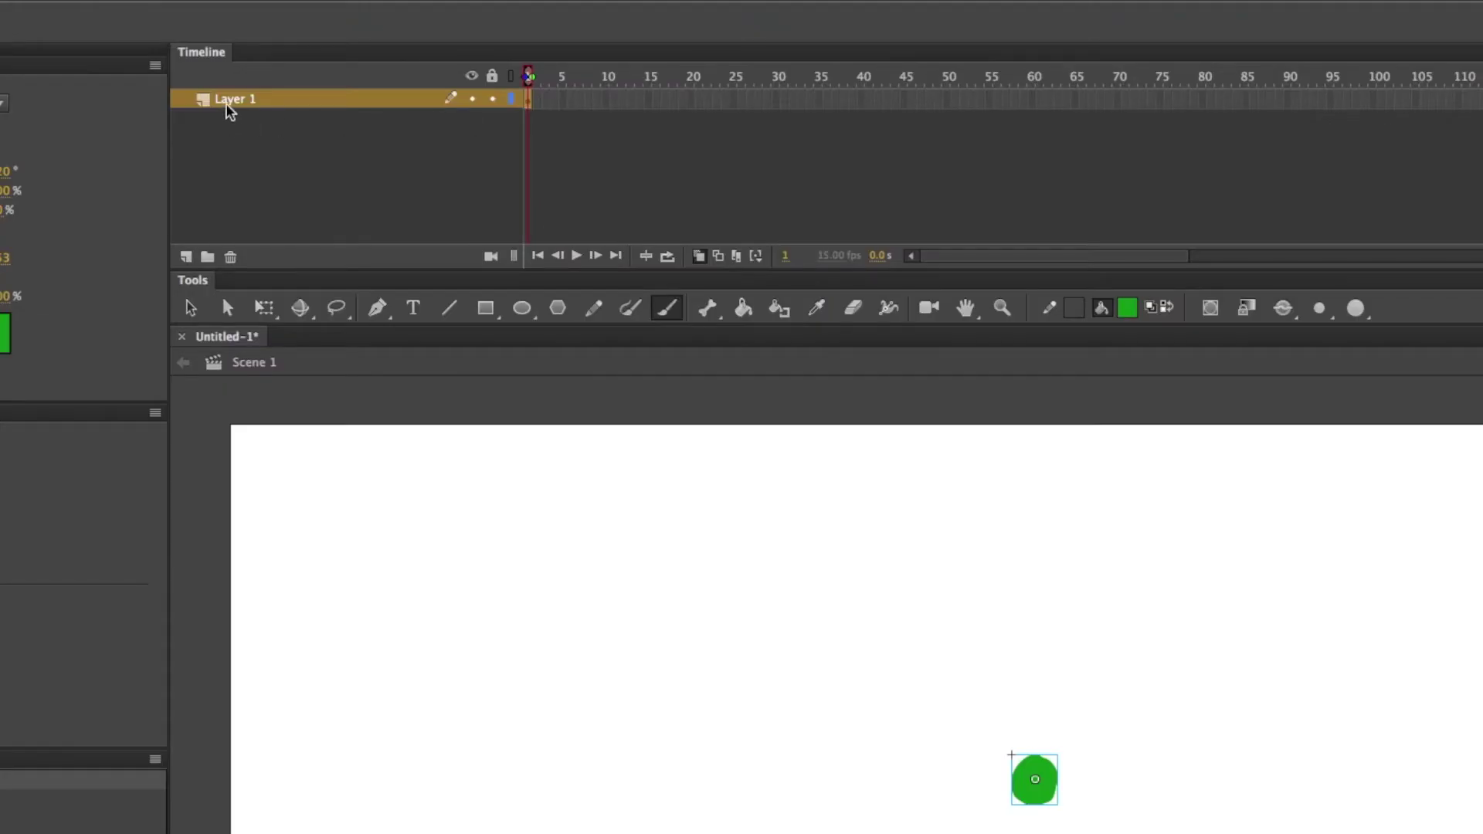
Rename Layer 1 in the main timeline to eye.
double_click(226, 105)
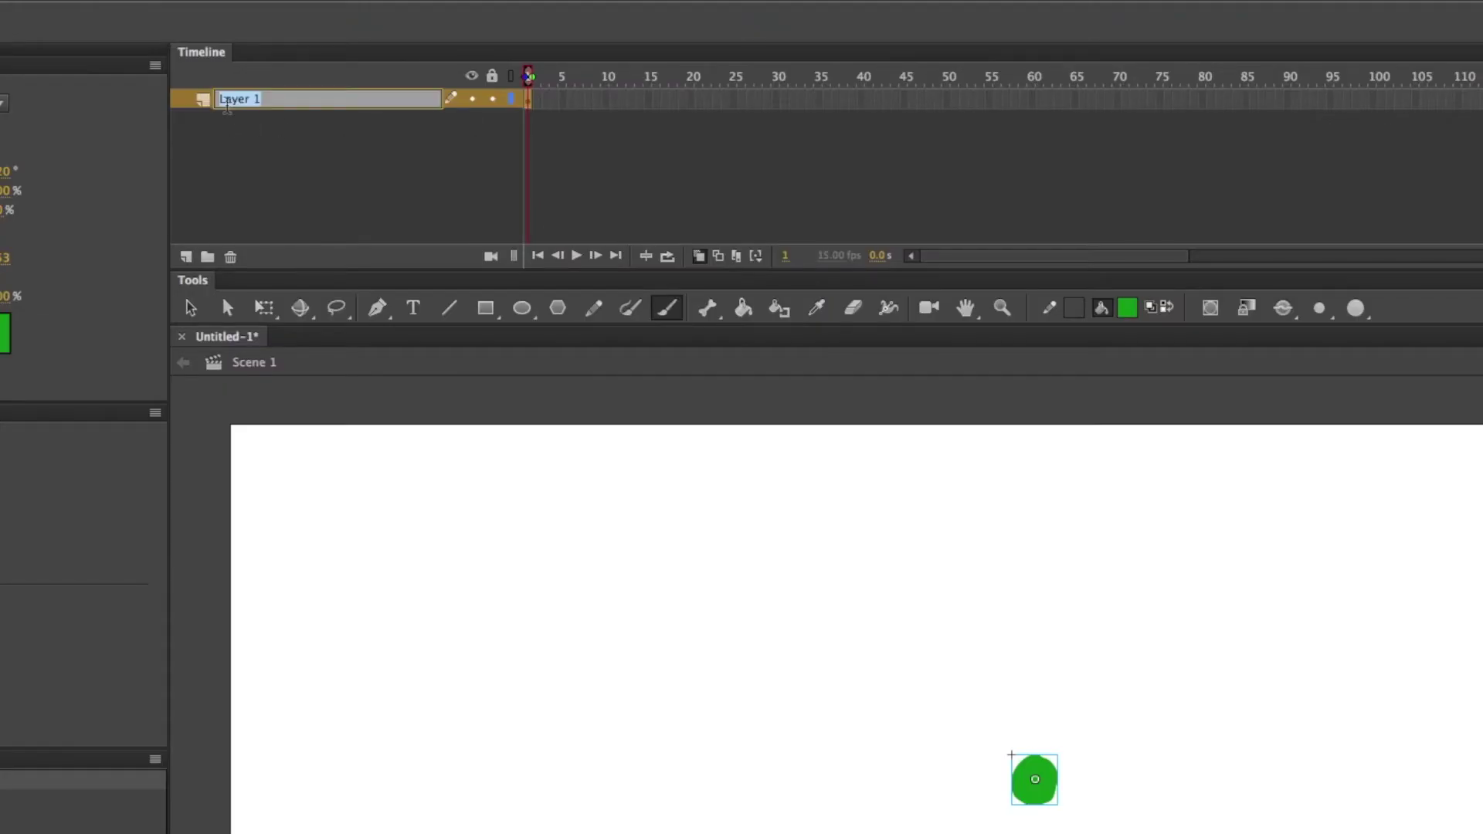
text(eye)
key(Return)
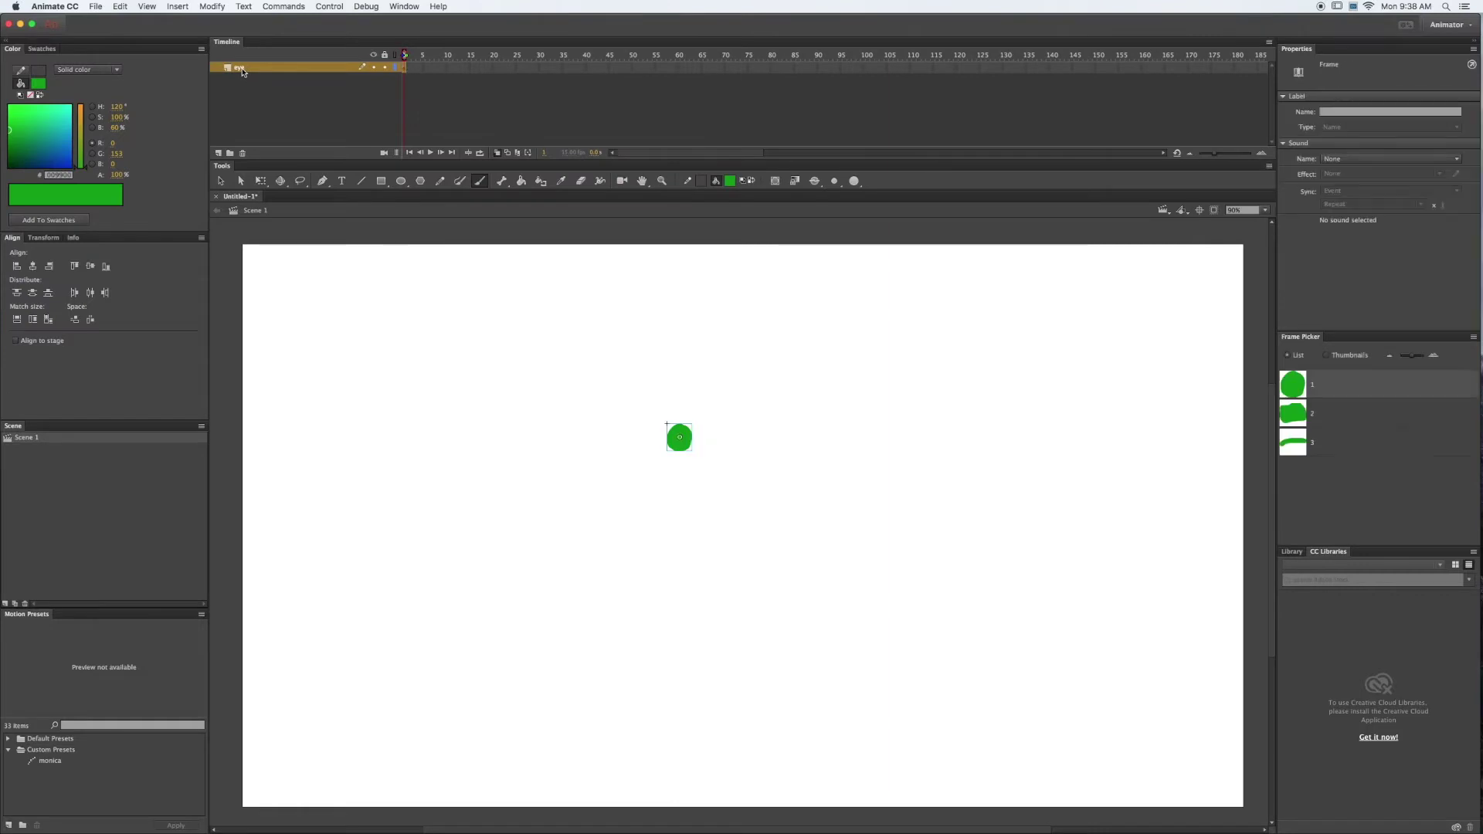
Preview the eye symbol's drawings in the Frame Picker and return to the open eye in frame 1.
click(1303, 405)
click(1298, 445)
click(1299, 417)
click(1299, 399)
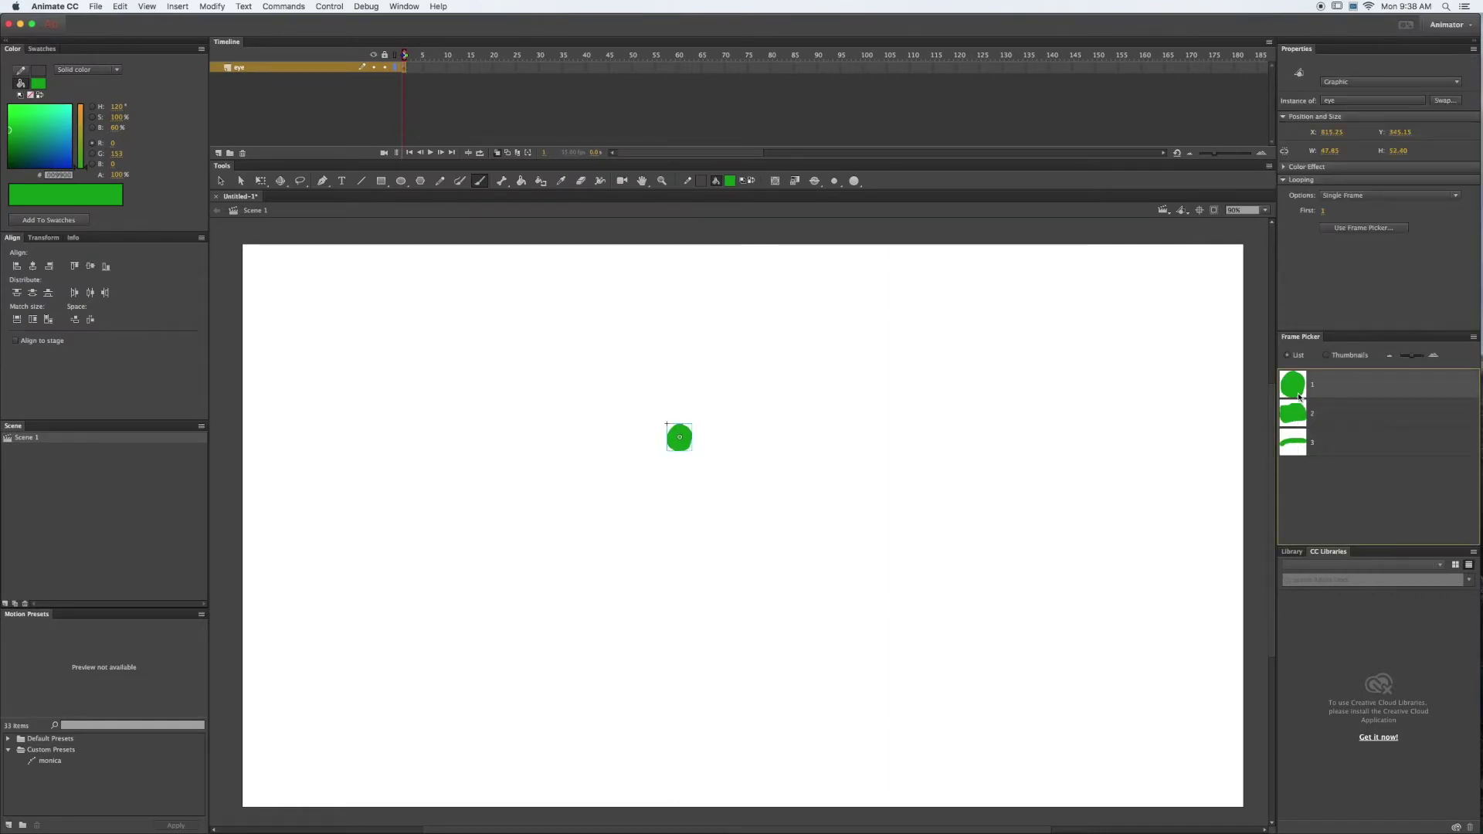
Add consecutive keyframes holding the open eye on the eye layer up to frame 32.
click(409, 73)
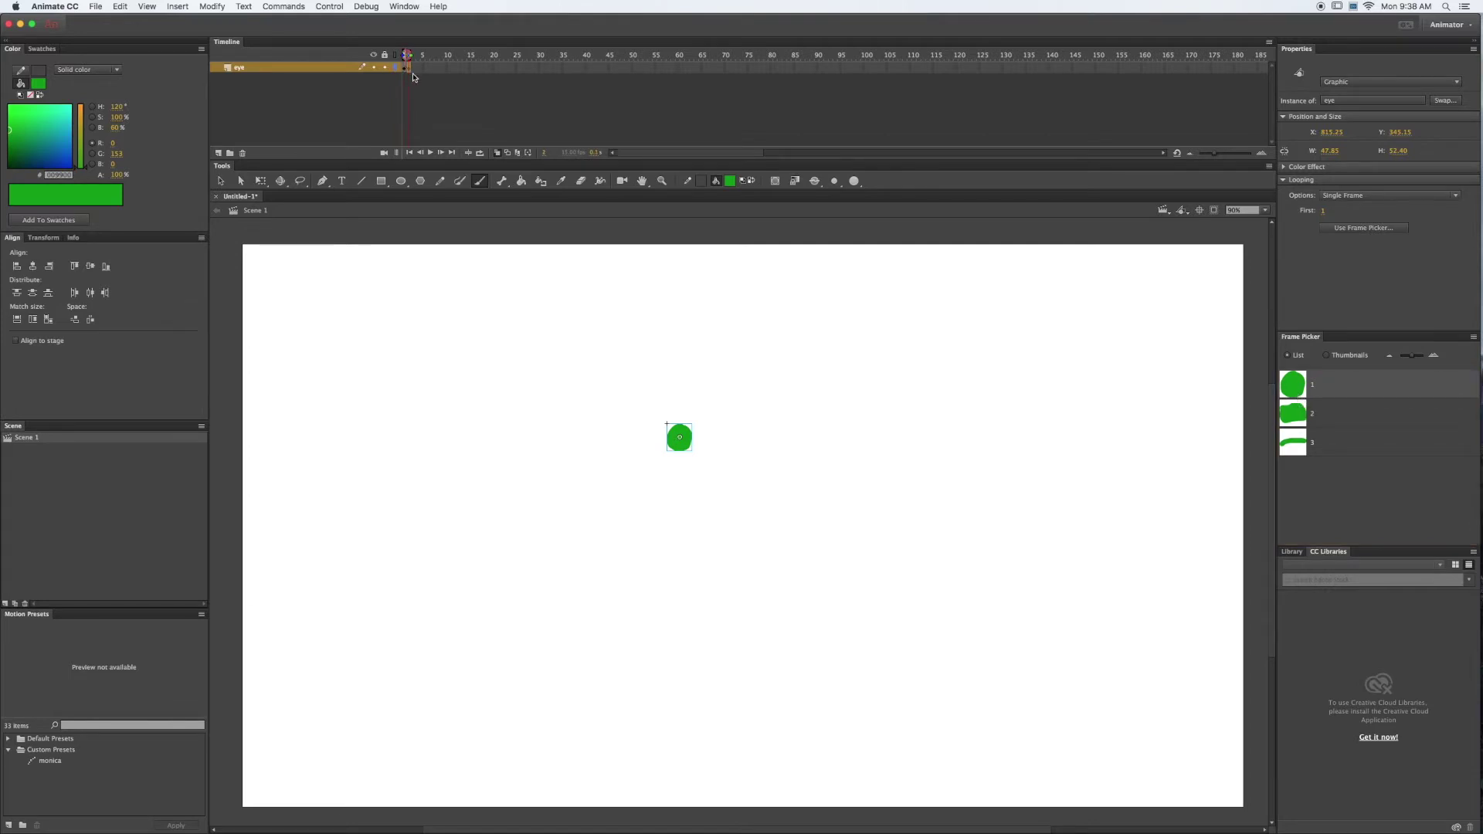
click(1299, 393)
key(F6)
key(F6)
key(F6)
key(F6)
key(F6)
key(F6)
key(F6)
key(F6)
key(F6)
key(F6)
key(F6)
key(F6)
key(F6)
key(F6)
key(F6)
key(F6)
key(F6)
key(F6)
key(F6)
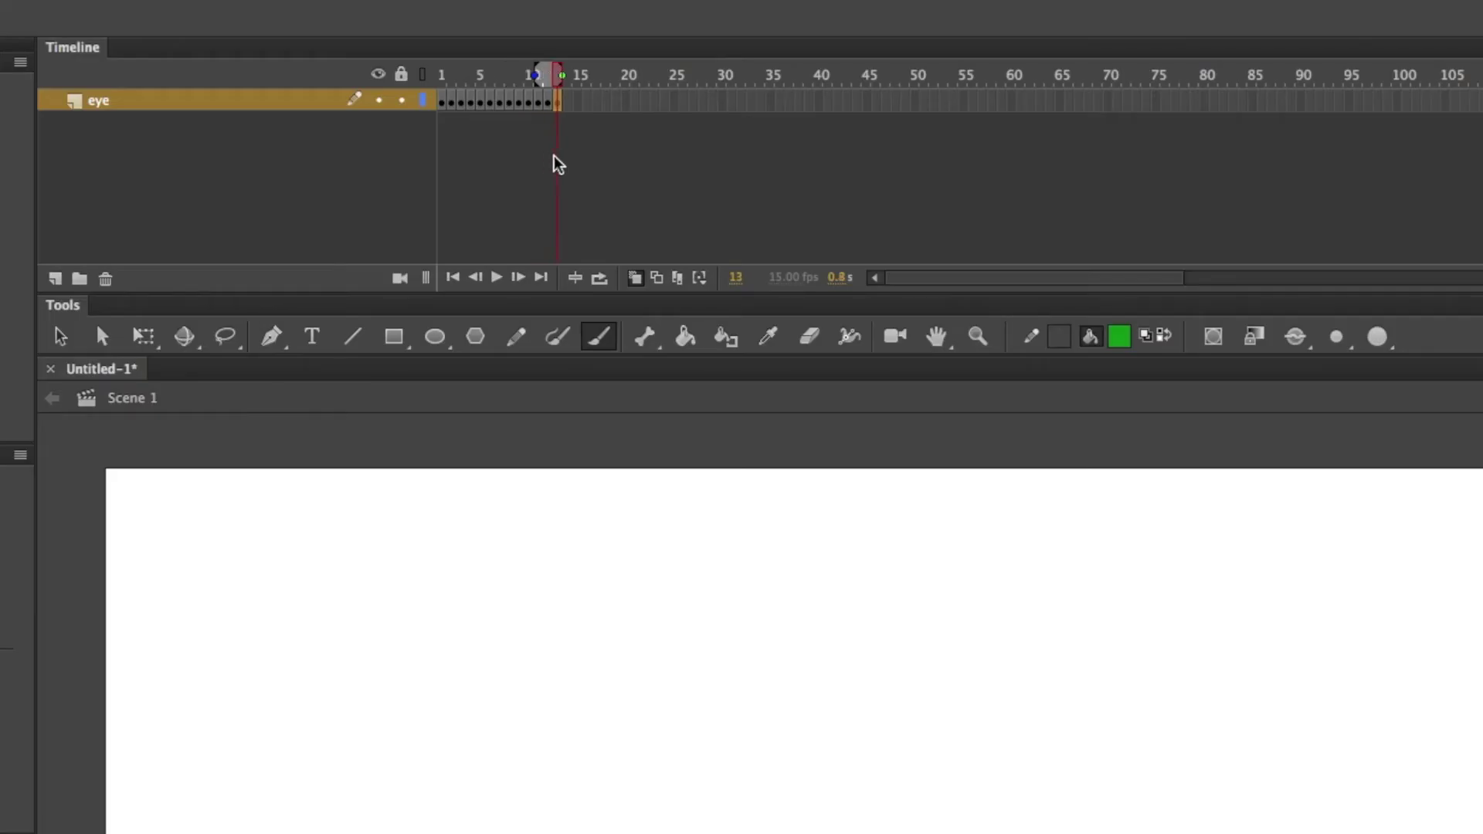
key(F6)
key(F6)
key(F6)
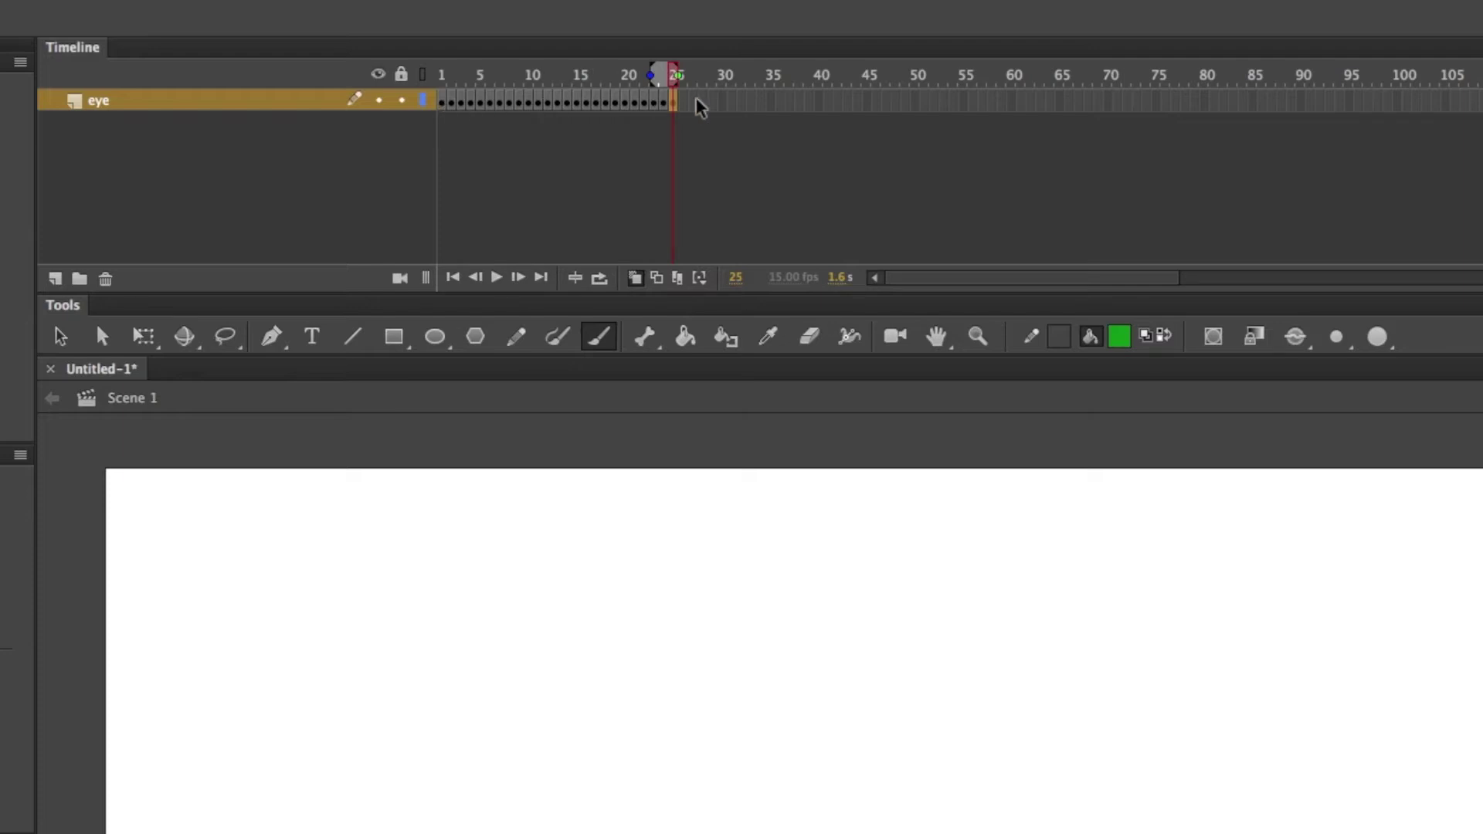
key(F6)
key(F6)
key(F6)
key(F6)
key(F6)
key(F6)
key(F6)
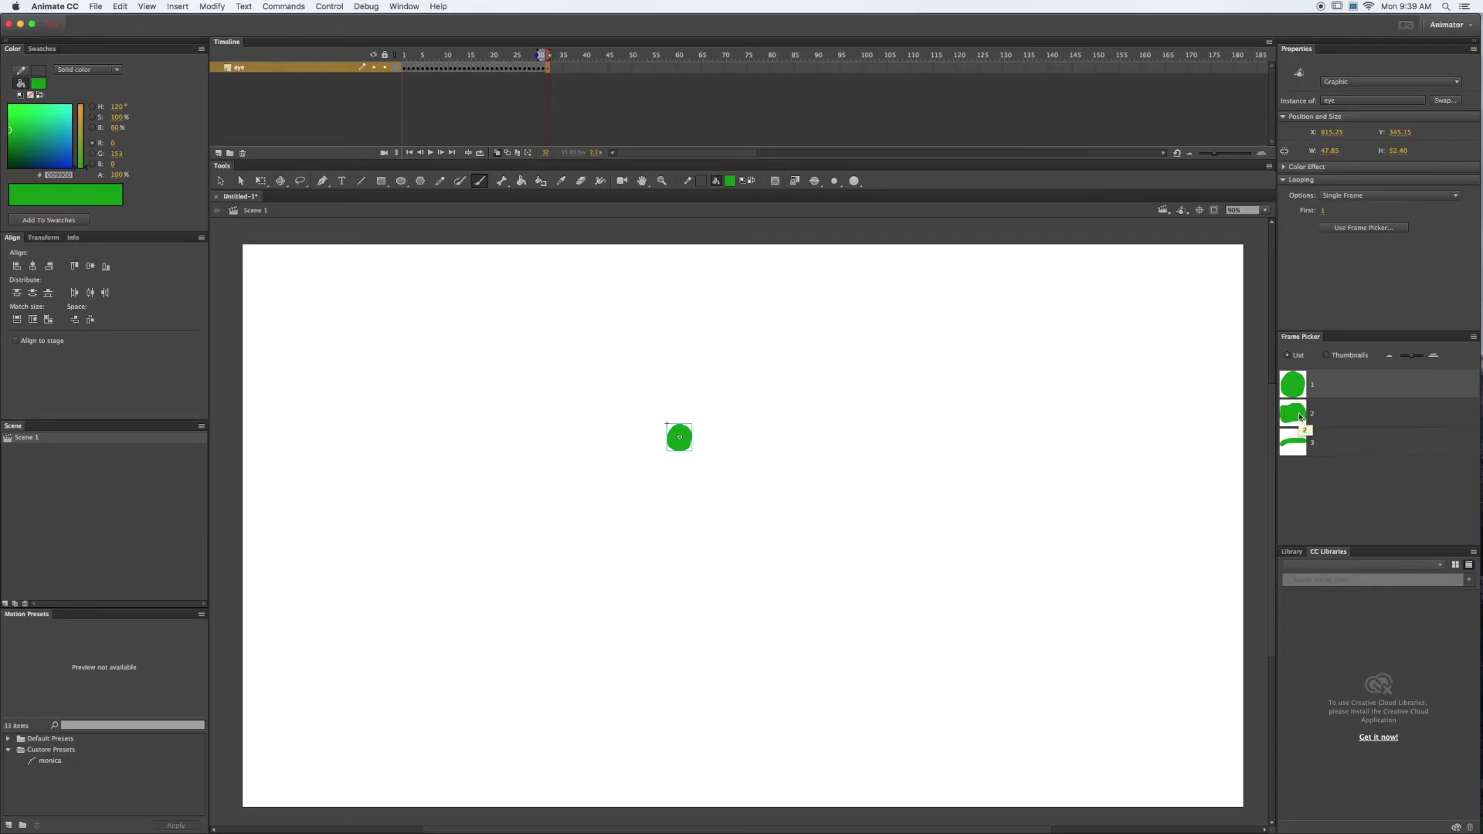
Build a blink over keyframes 32 to 35 by assigning the eye symbol's drawings 2, 3, 2 and 1 in order.
click(1300, 417)
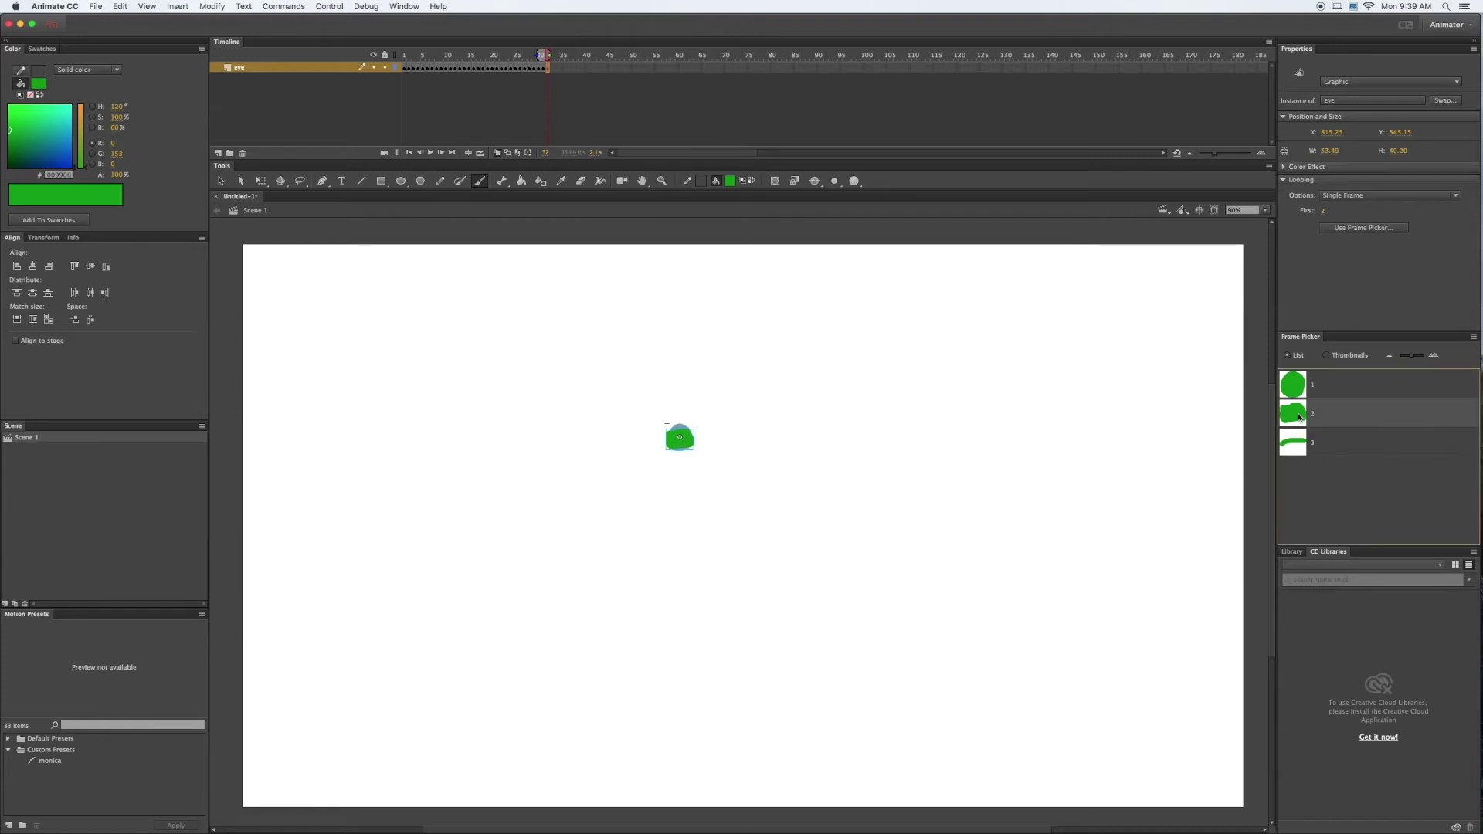
key(F6)
click(1295, 448)
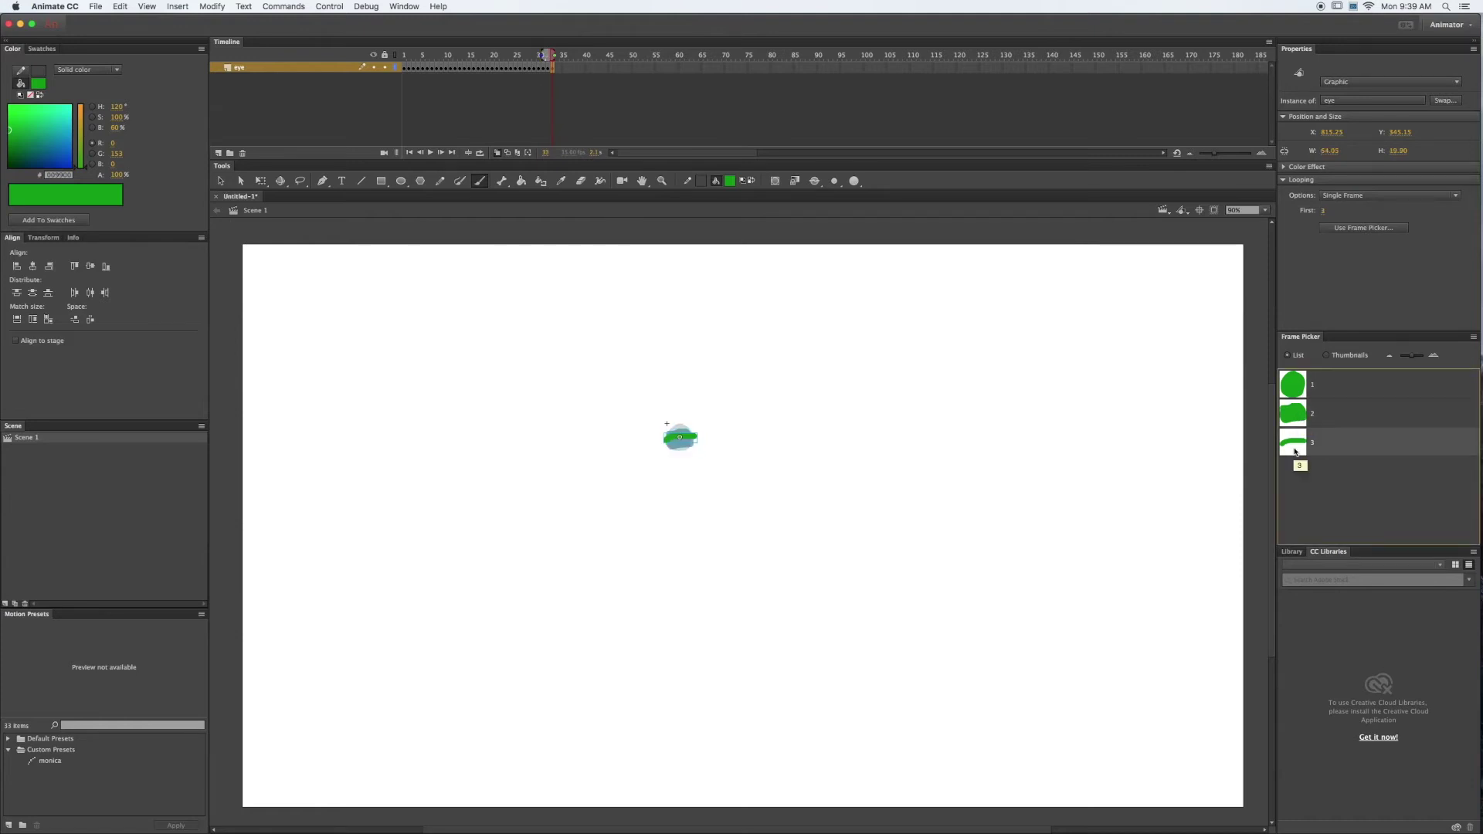
key(F6)
click(1292, 414)
key(F6)
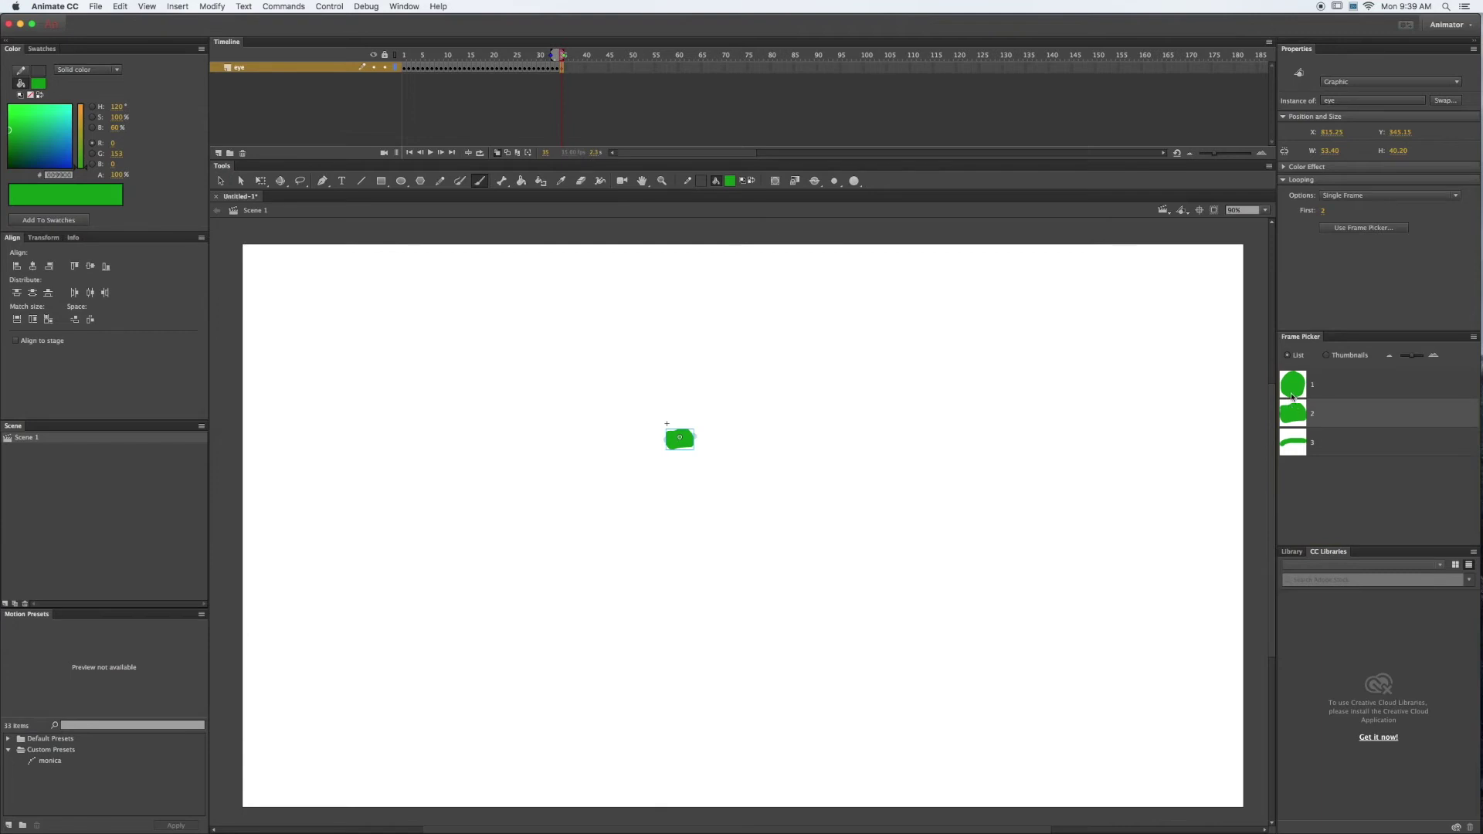
click(1292, 395)
Extend the open eye after the blink with consecutive keyframes up to frame 63.
key(F6)
key(F6)
key(F6)
key(F6)
key(F6)
key(F6)
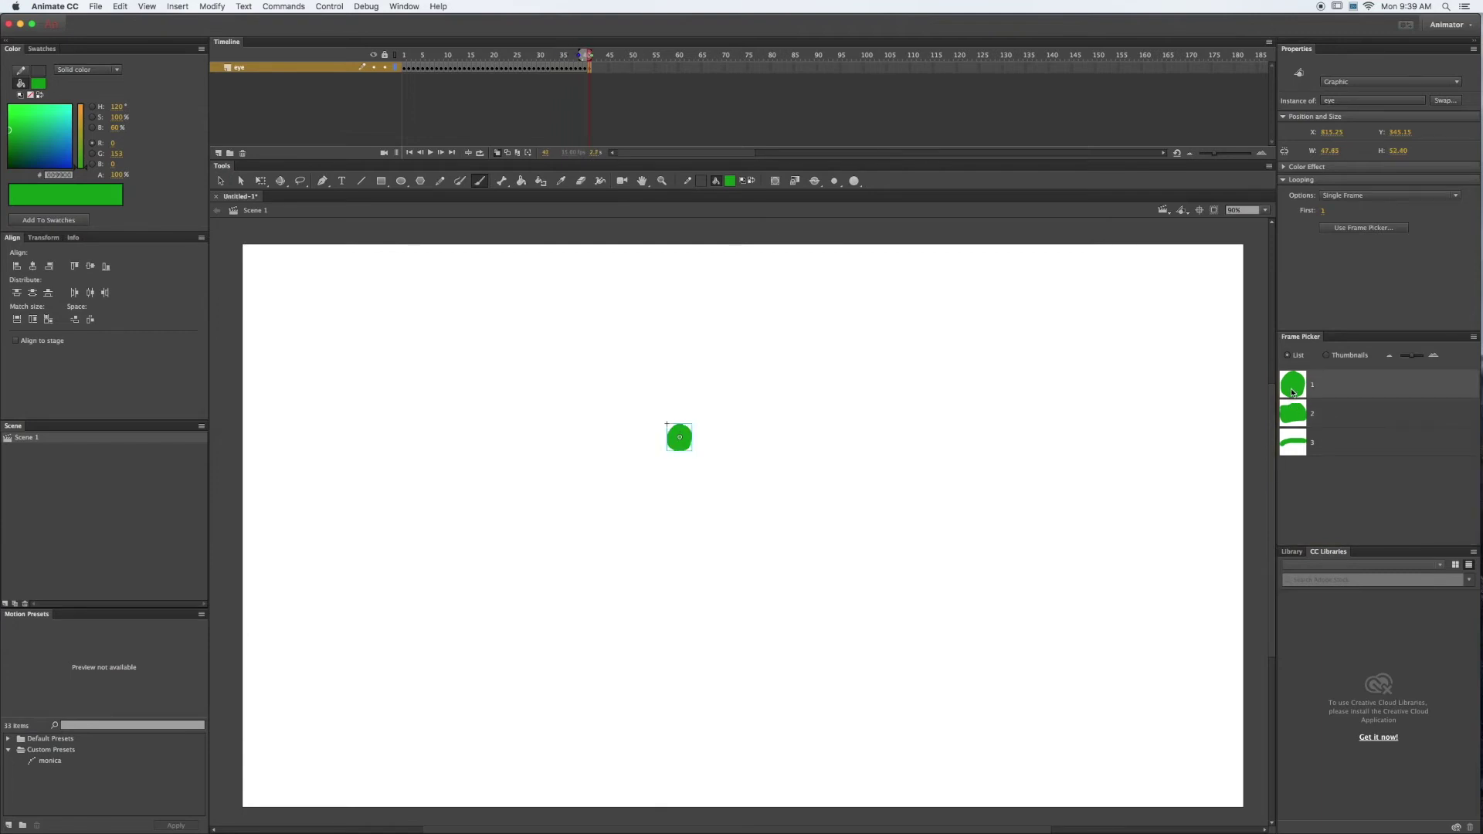
key(F6)
key(F6)
key(F6)
key(F6)
key(F6)
key(F6)
key(F6)
key(F6)
key(F6)
key(F6)
key(F6)
key(F6)
key(F6)
key(F6)
key(F6)
key(F6)
key(F6)
key(F6)
key(F6)
key(F6)
key(F6)
key(F6)
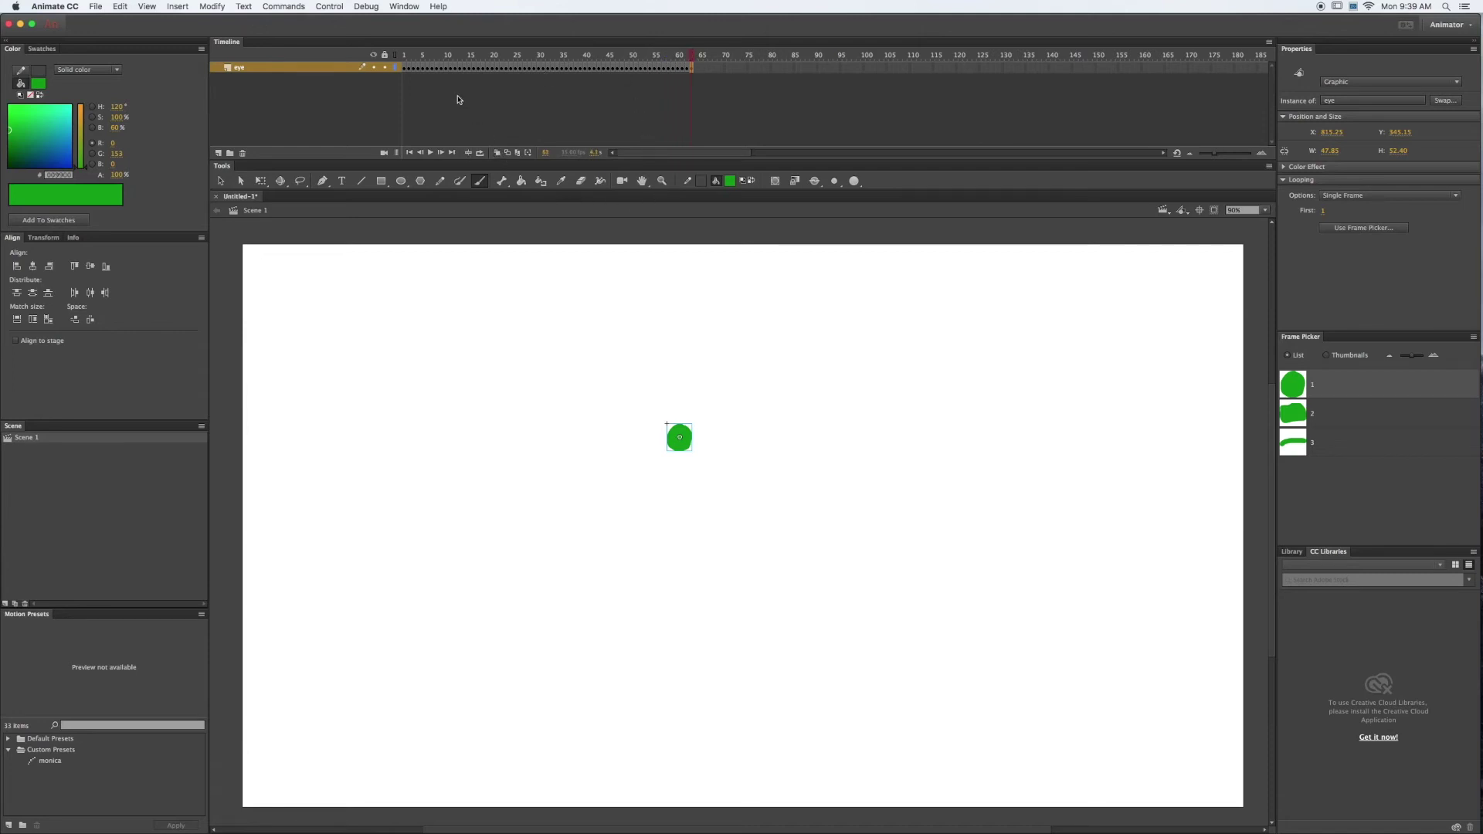
Play the timeline from frame 1 to review the blink, stop playback, and inspect the eye instance.
click(406, 57)
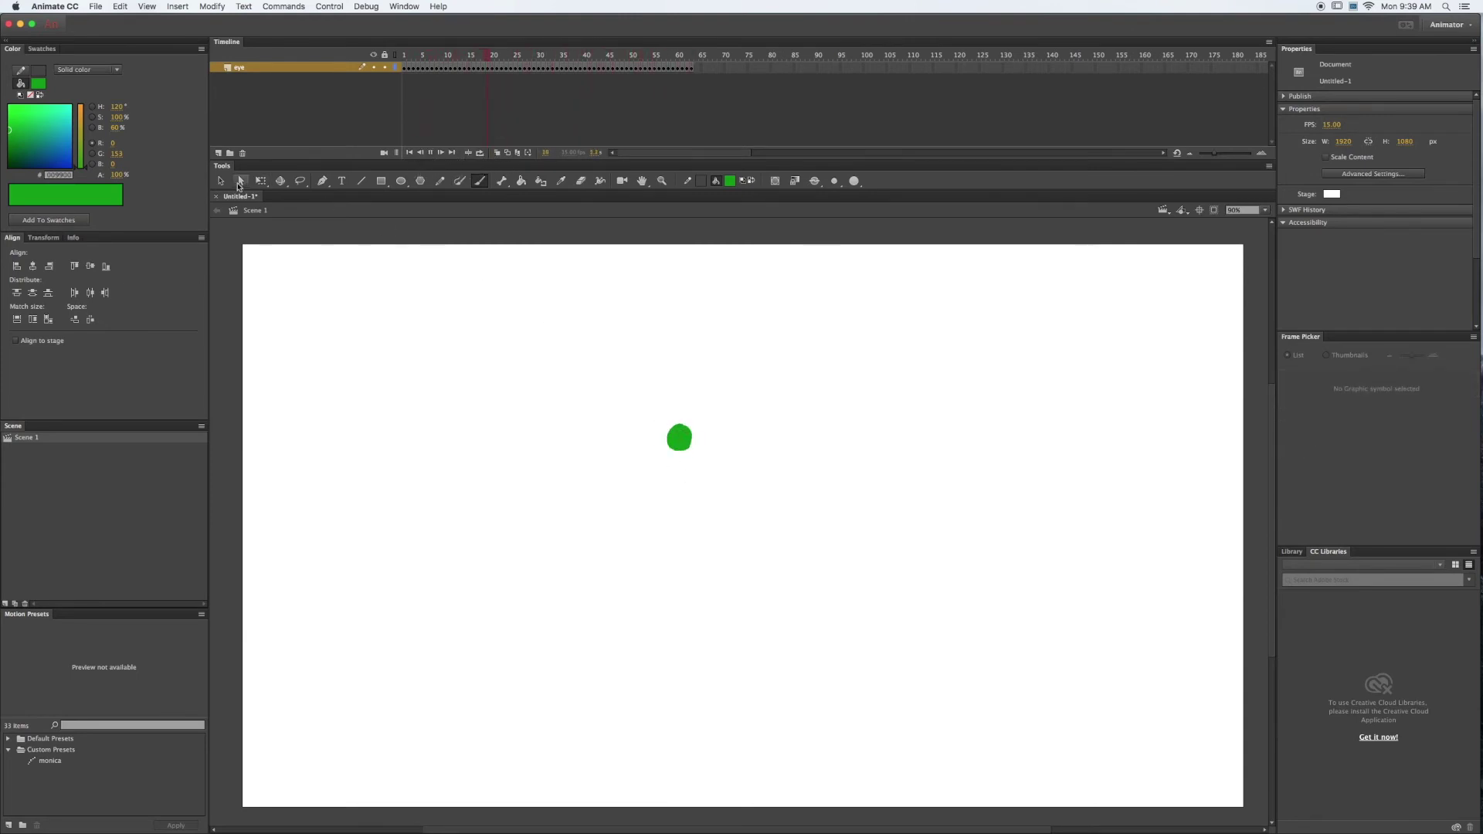
key(v)
click(431, 152)
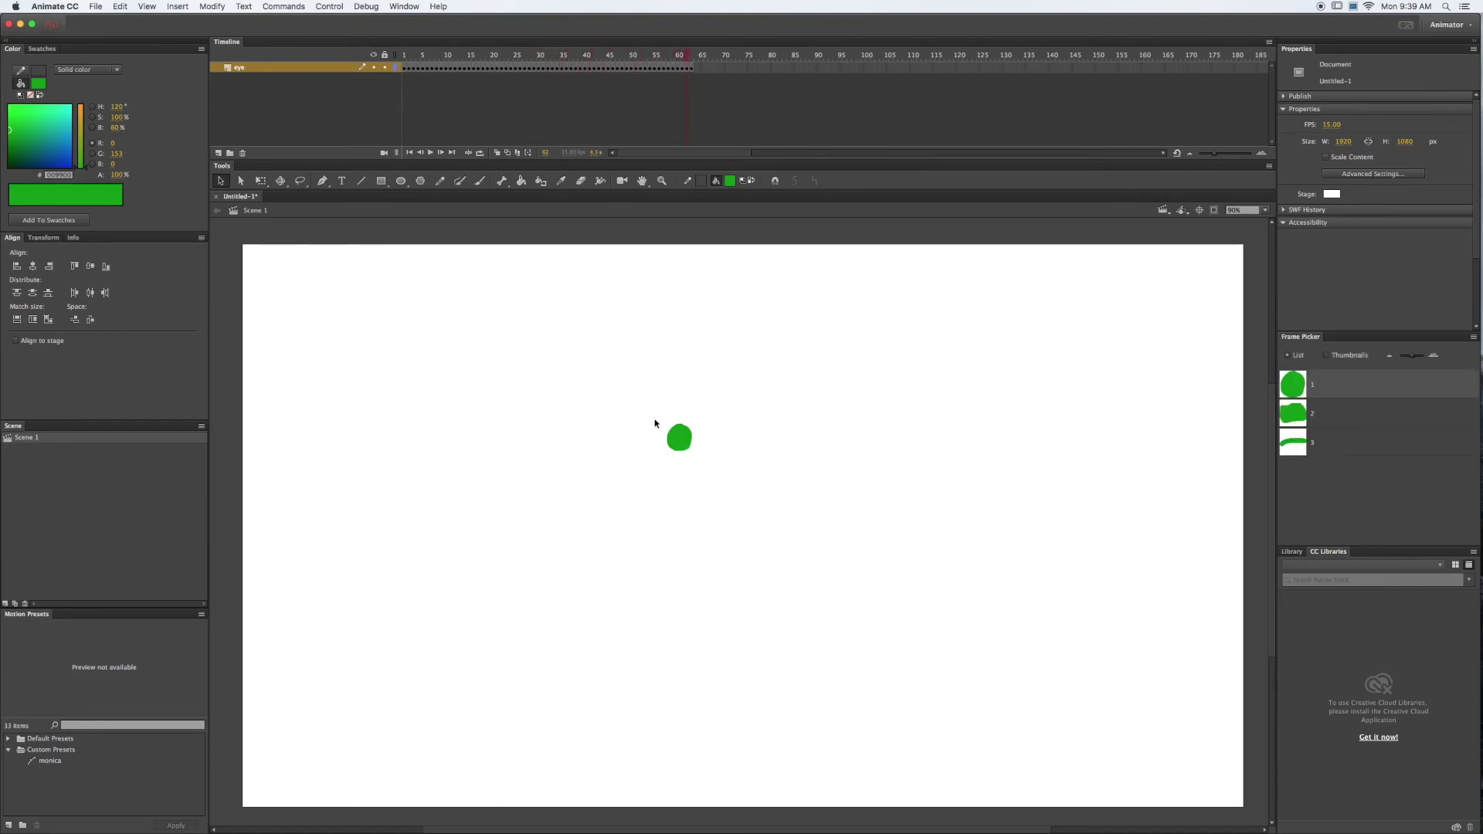
click(679, 439)
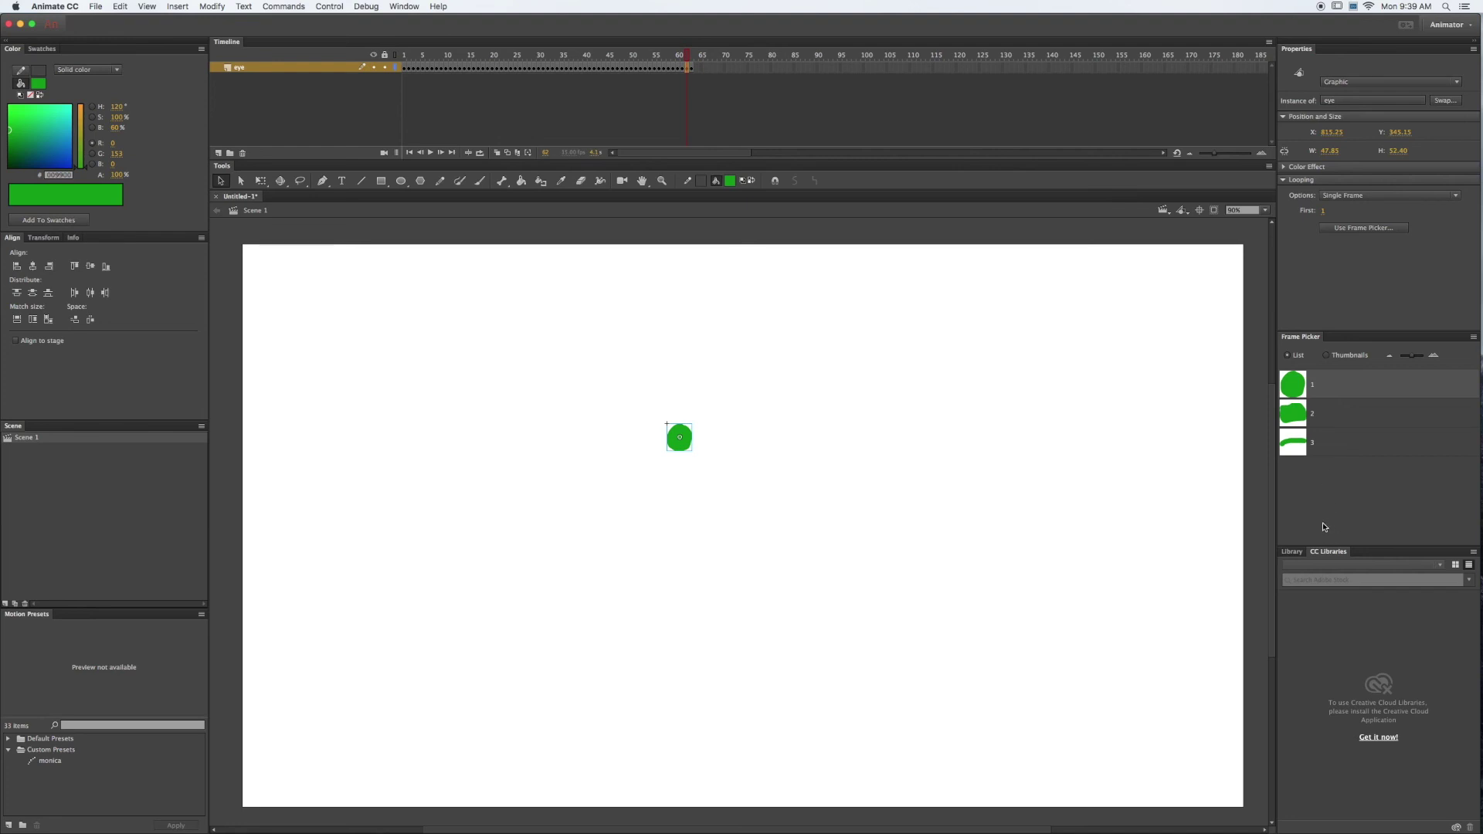
click(647, 431)
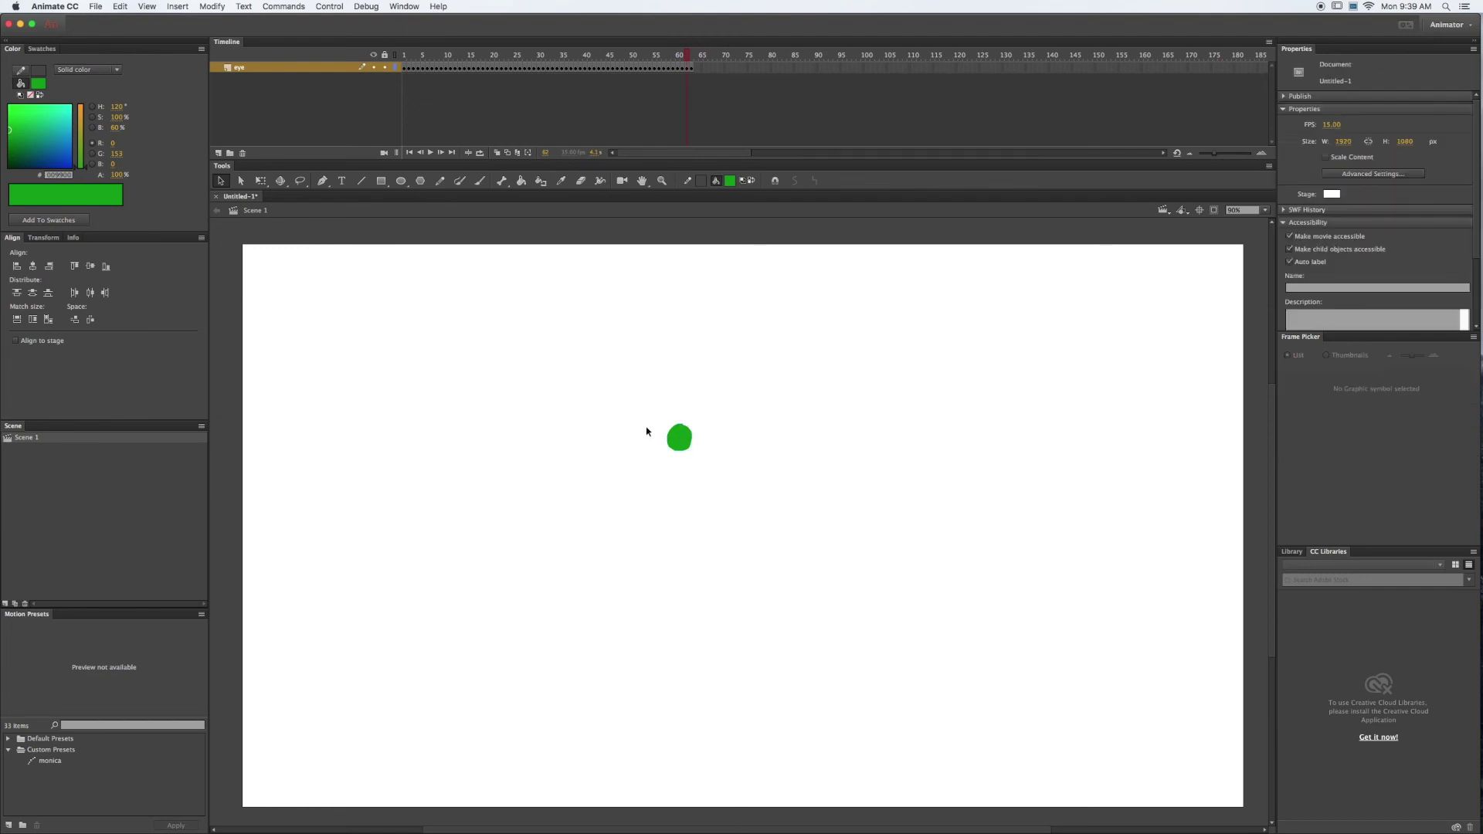